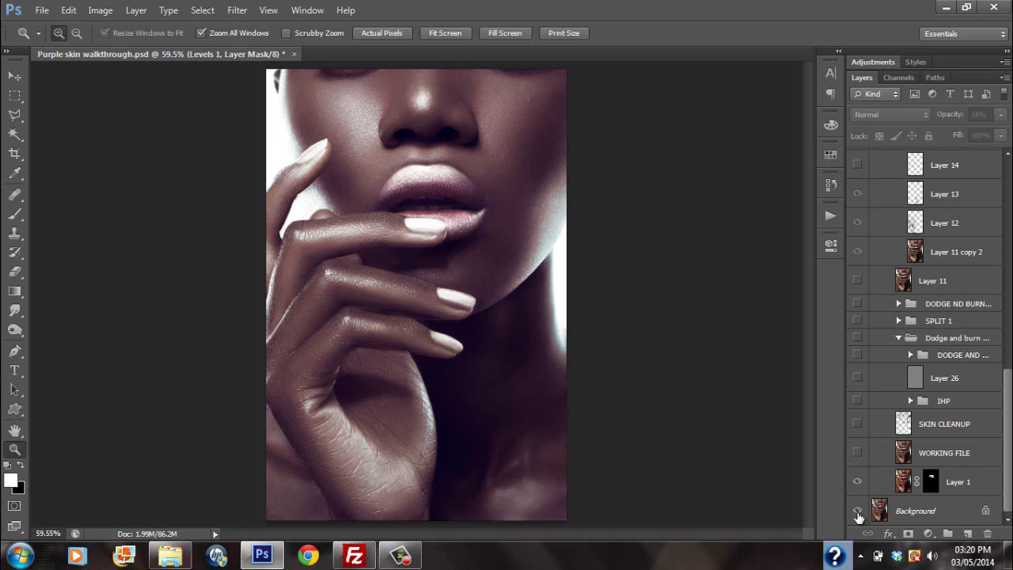
Preview the CROP OUT EYES layer over the retouched portrait, then hide it again.
scroll(858, 395, "up", 10)
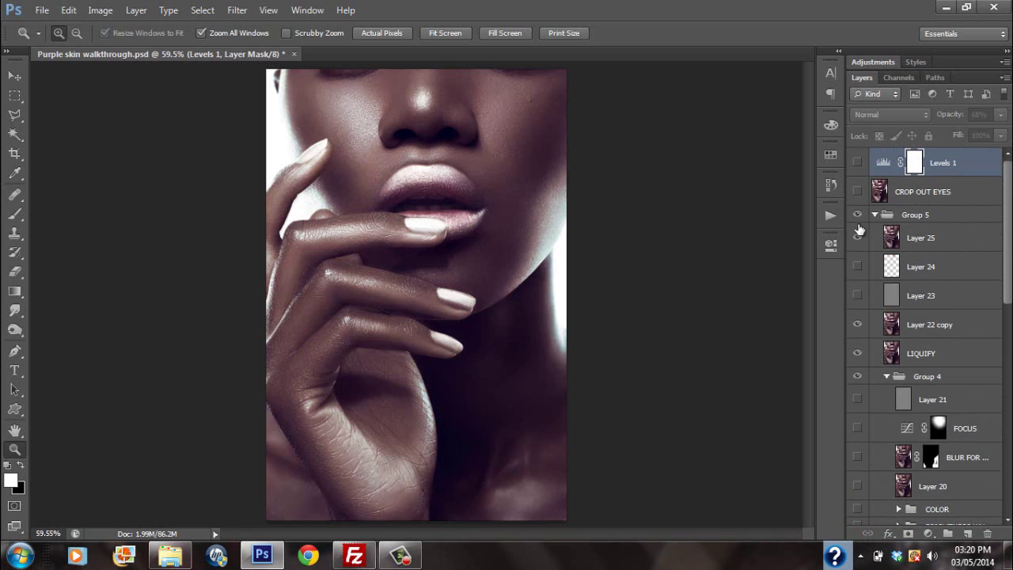
left_click(856, 192)
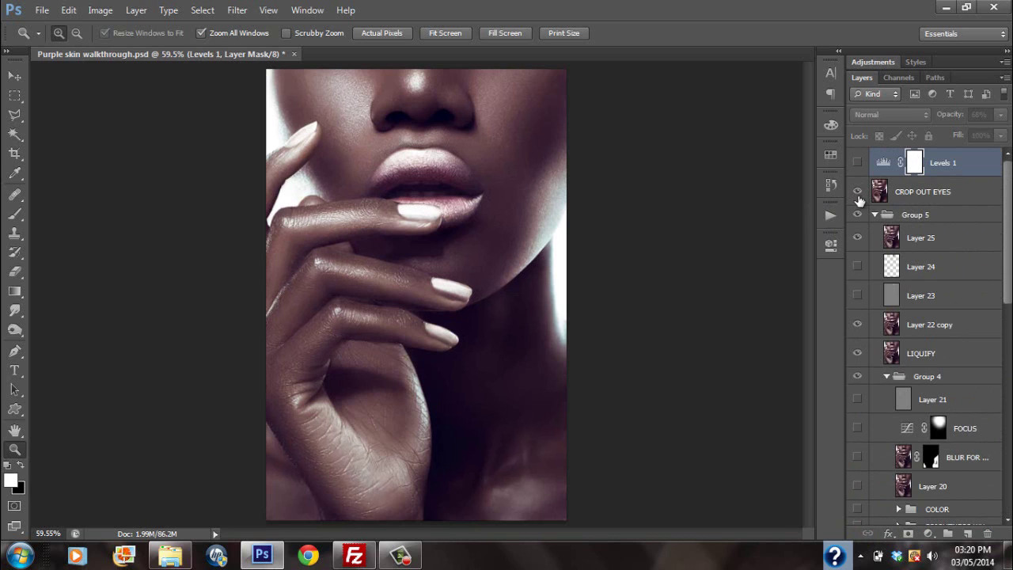
left_click(857, 192)
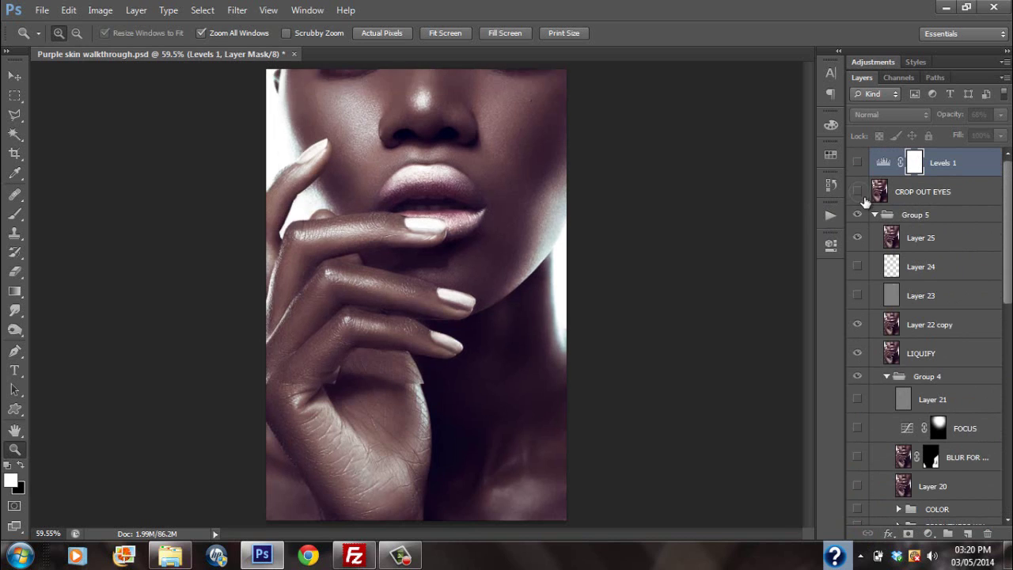
Isolate the Background layer to compare the original photo with the full retouch, leaving only the Background shown.
scroll(995, 492, "down", 10)
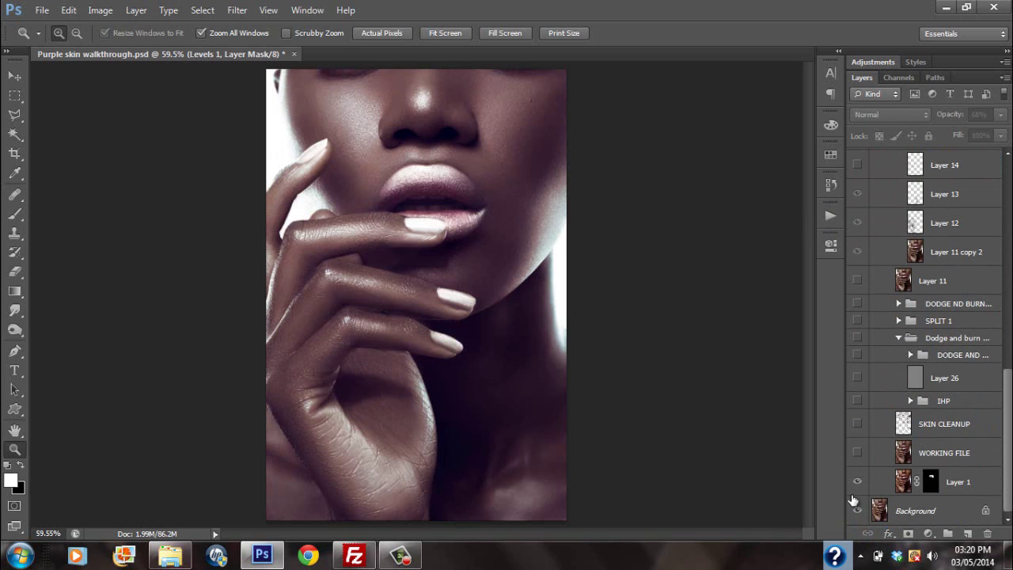
left_click(865, 512, "alt")
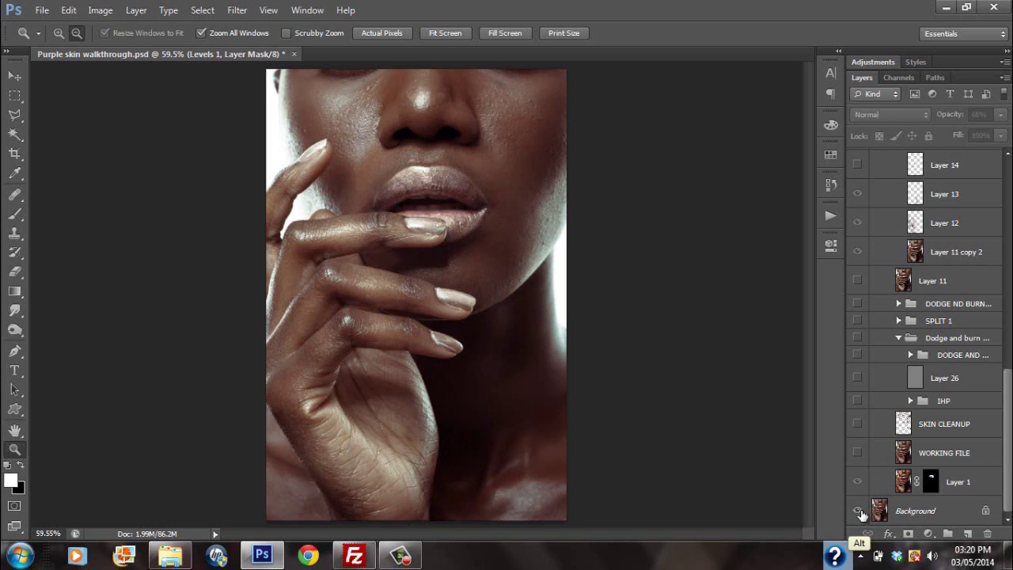
left_click(861, 508, "alt")
left_click(859, 509, "alt")
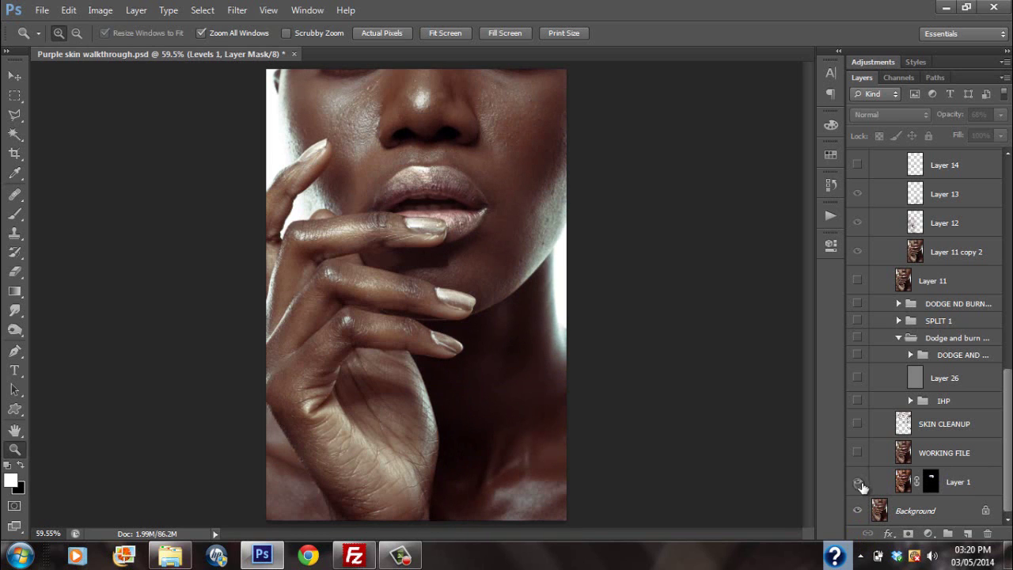
Show Layer 1, compare the lips with and without it, and make the WORKING FILE layer visible.
left_click(415, 213)
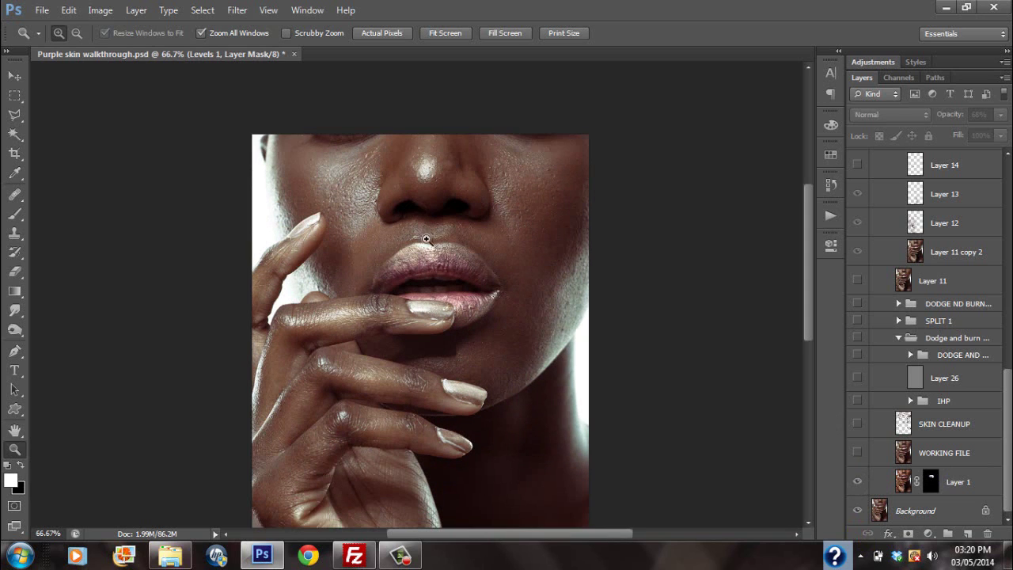
left_click(856, 482)
left_click(858, 482)
left_click(857, 482)
mouse_move(805, 315)
left_mouse_down()
mouse_move(803, 344)
mouse_move(805, 333)
left_mouse_up()
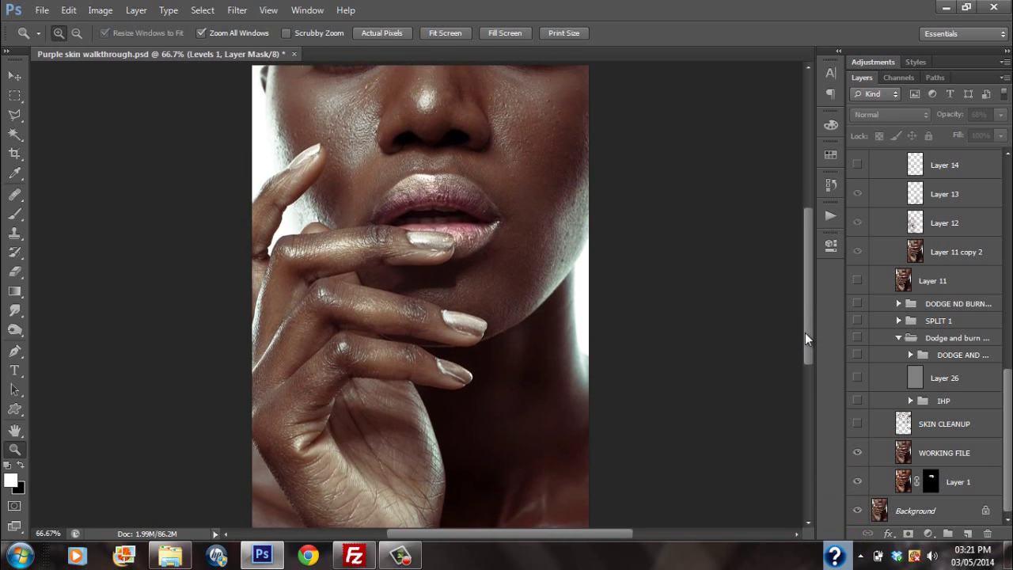
Make the SKIN CLEANUP layer visible and compare the face with and without it at 100% zoom.
left_click(858, 425)
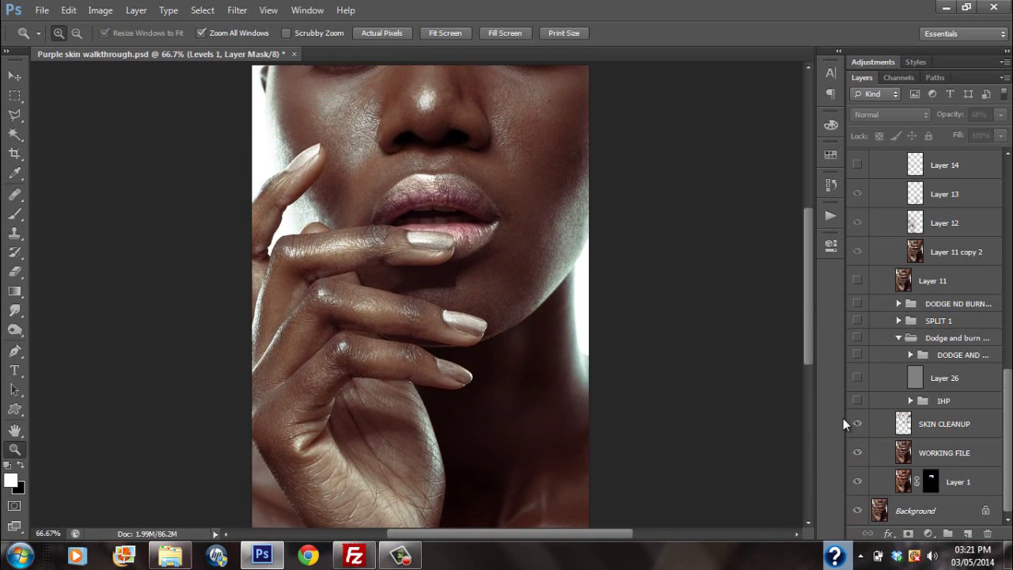
left_click(425, 180)
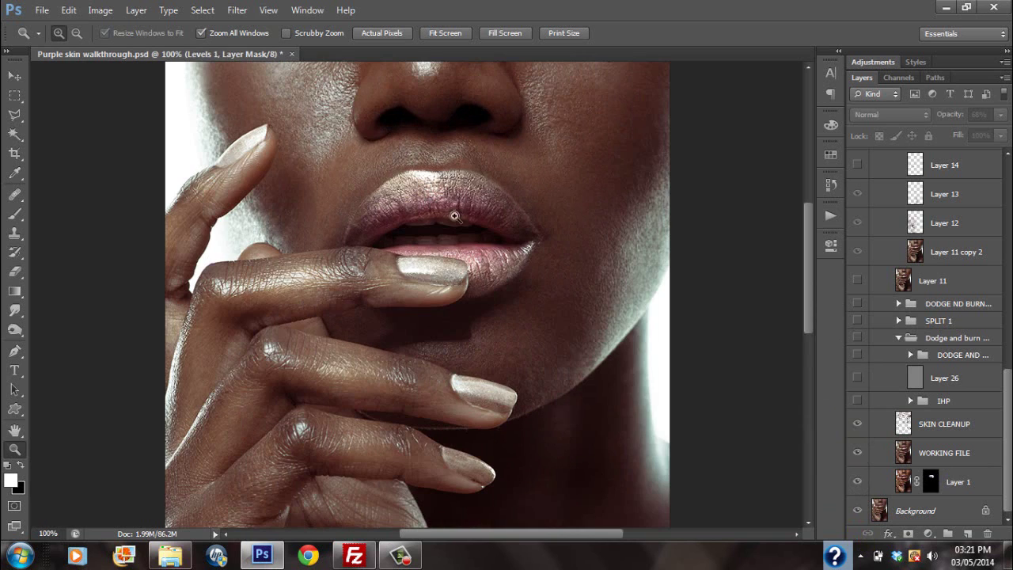
left_click_drag(572, 201, 580, 293)
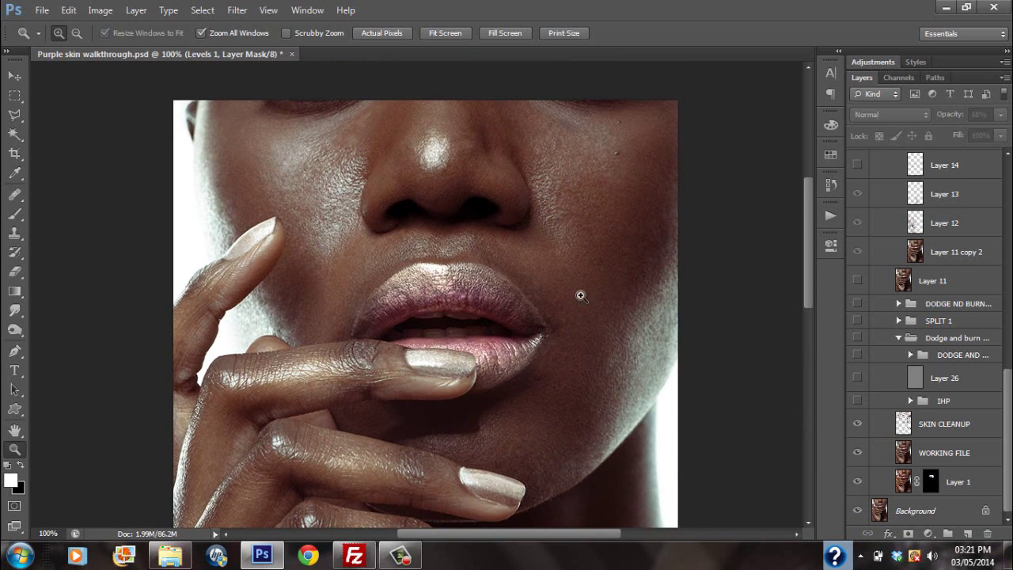
left_click(857, 426)
left_click(857, 425)
left_click(857, 426)
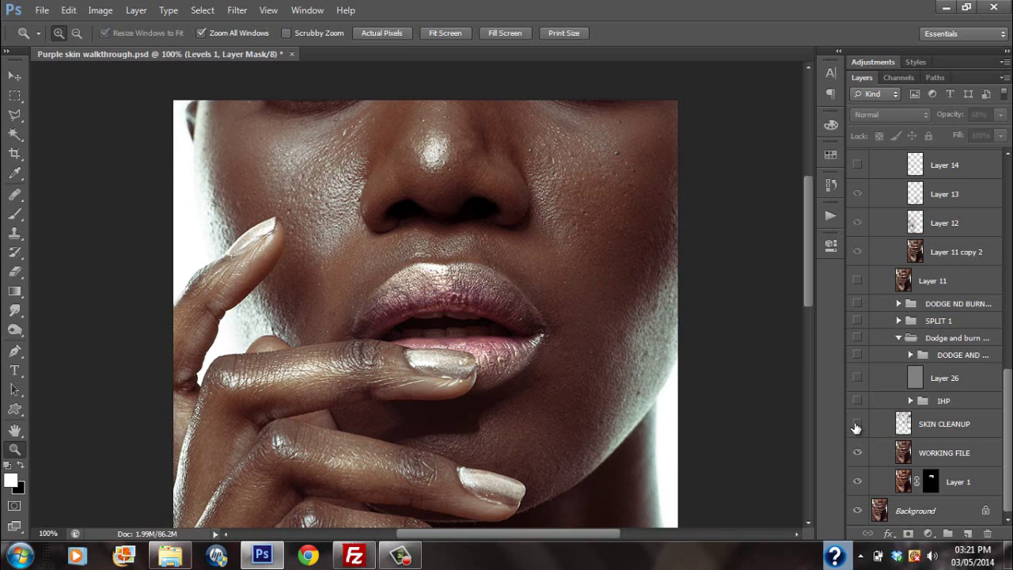
left_click(857, 425)
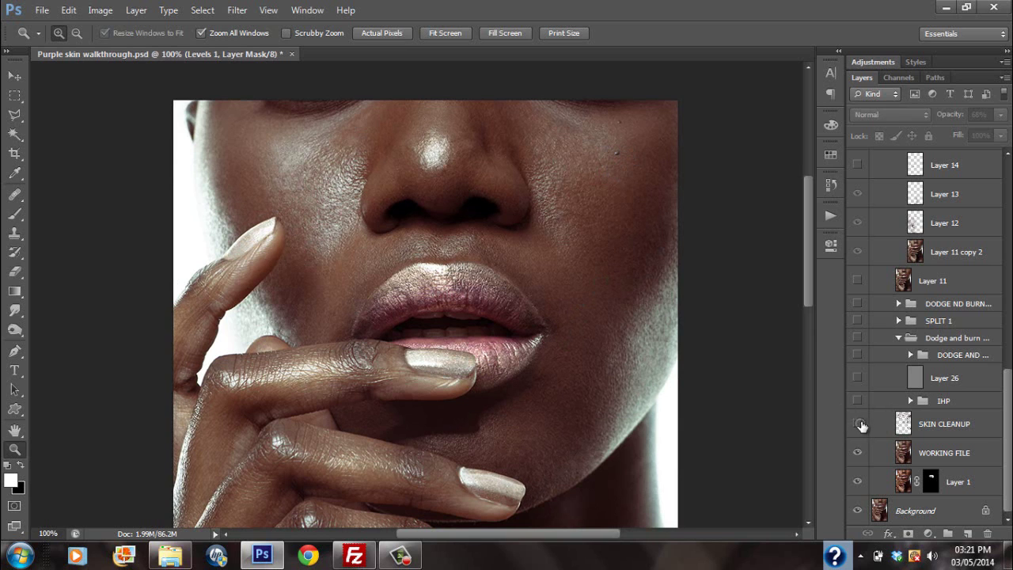
left_click(859, 426)
left_click(858, 429)
left_click(859, 427)
left_click(858, 427)
Examine the SKIN CLEANUP layer's effect on the hand, lips and lower face by hiding and showing it.
scroll(814, 290, "down", 5)
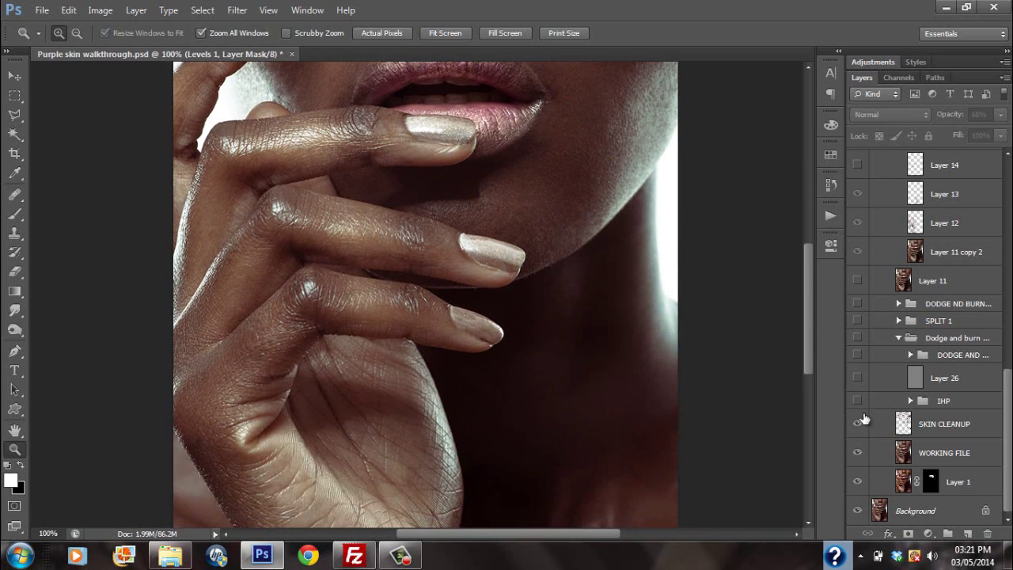
left_click(860, 425)
left_click(858, 423)
left_click_drag(813, 331, 809, 299)
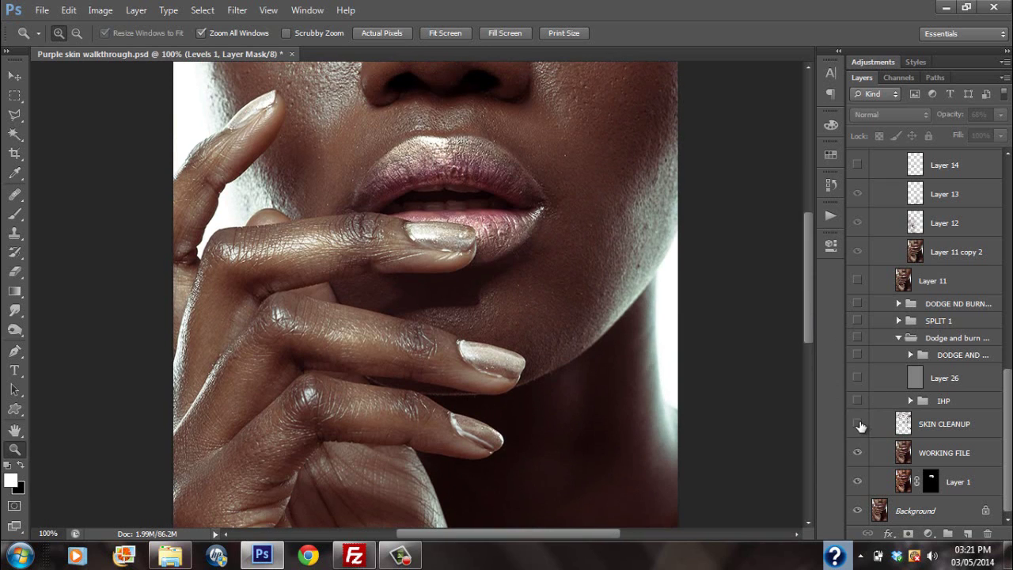
left_click(859, 425)
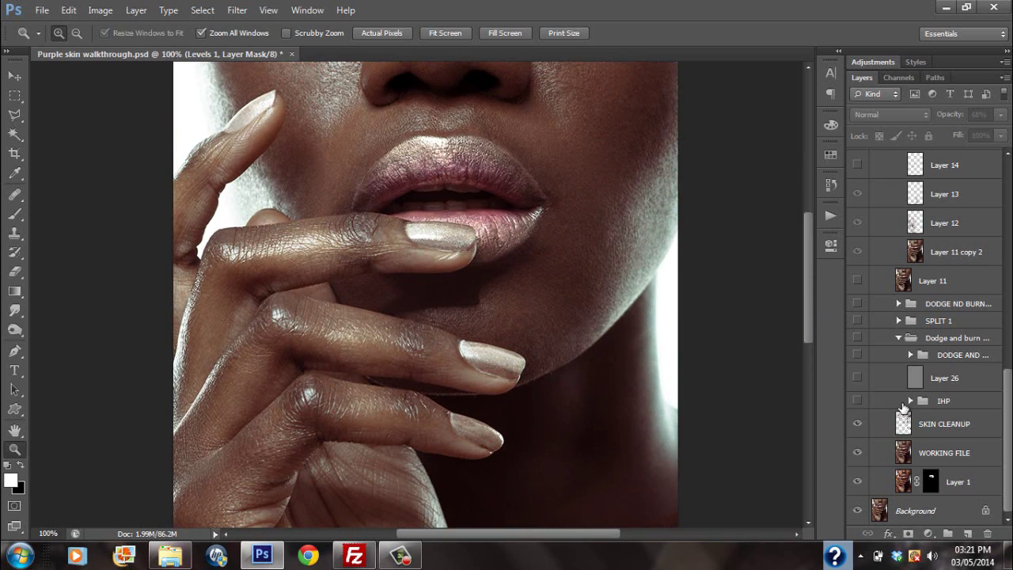
Make the IHP group visible, compare the whole portrait with and without it, and select the group.
left_click(854, 400)
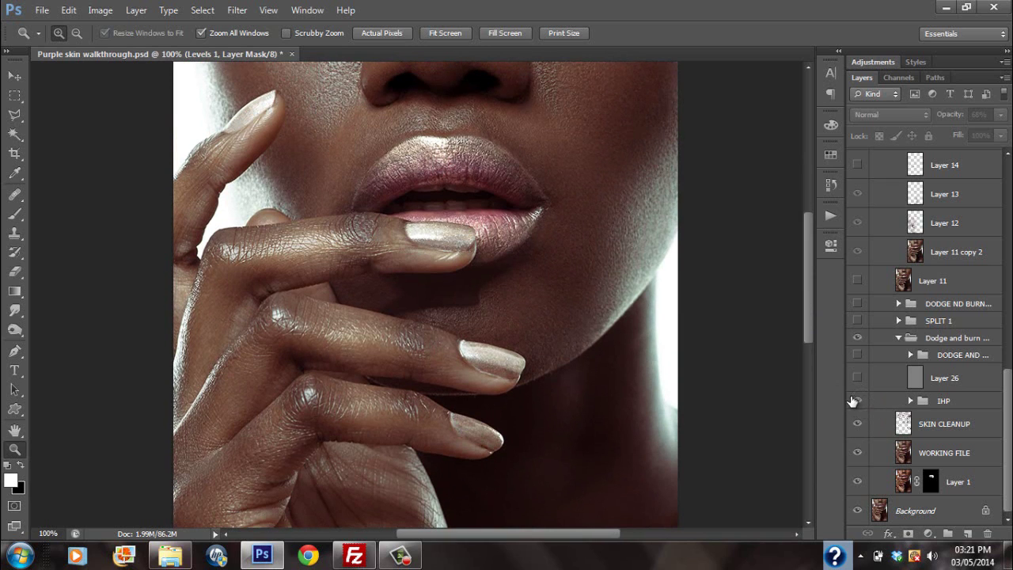
left_click(436, 36)
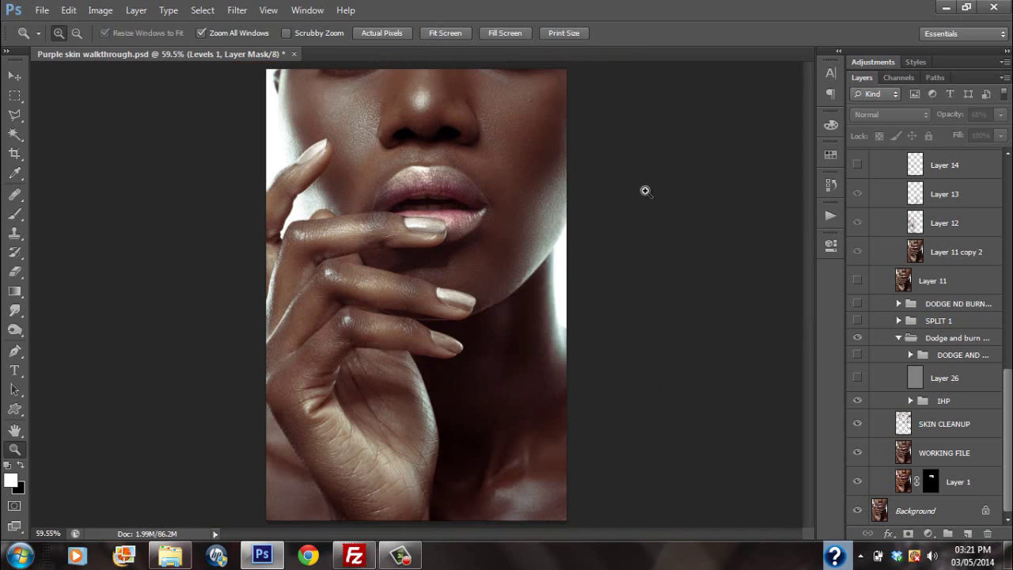
left_click(856, 401)
left_click(861, 403)
left_click_drag(1007, 411, 1007, 409)
left_click(875, 403)
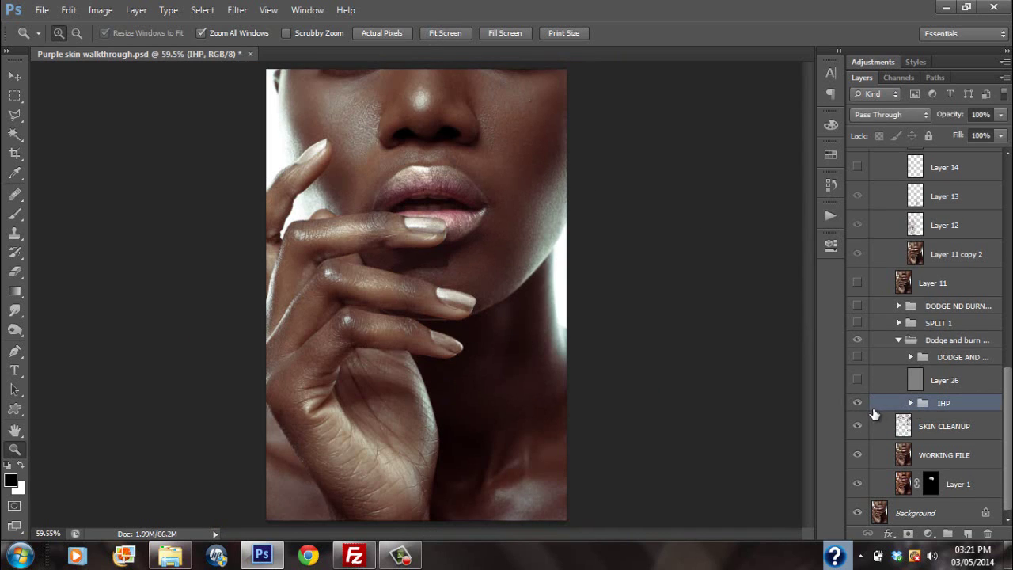
left_click(857, 403)
left_click(858, 404)
Examine the IHP group's effect on the facial skin at 100% zoom by hiding and showing the group.
left_click(425, 164)
left_click(424, 174)
left_click_drag(494, 363, 519, 245)
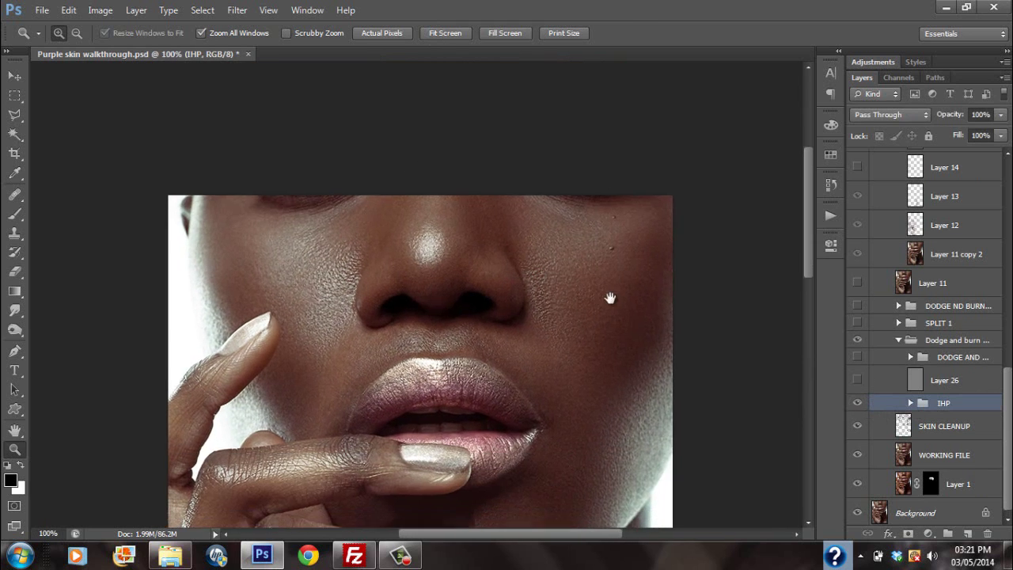
left_click_drag(628, 300, 656, 208)
left_click(858, 404)
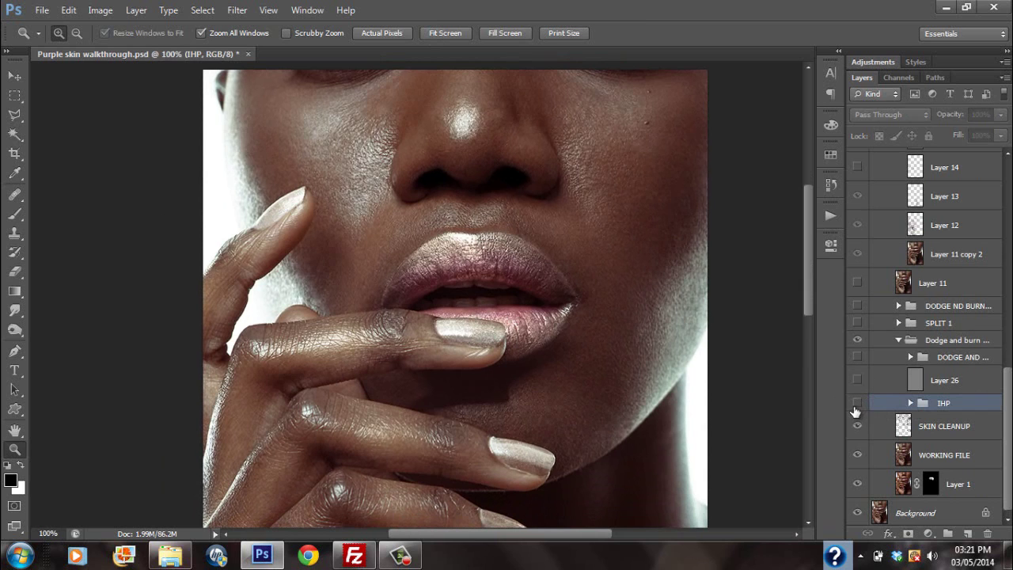
left_click(857, 404)
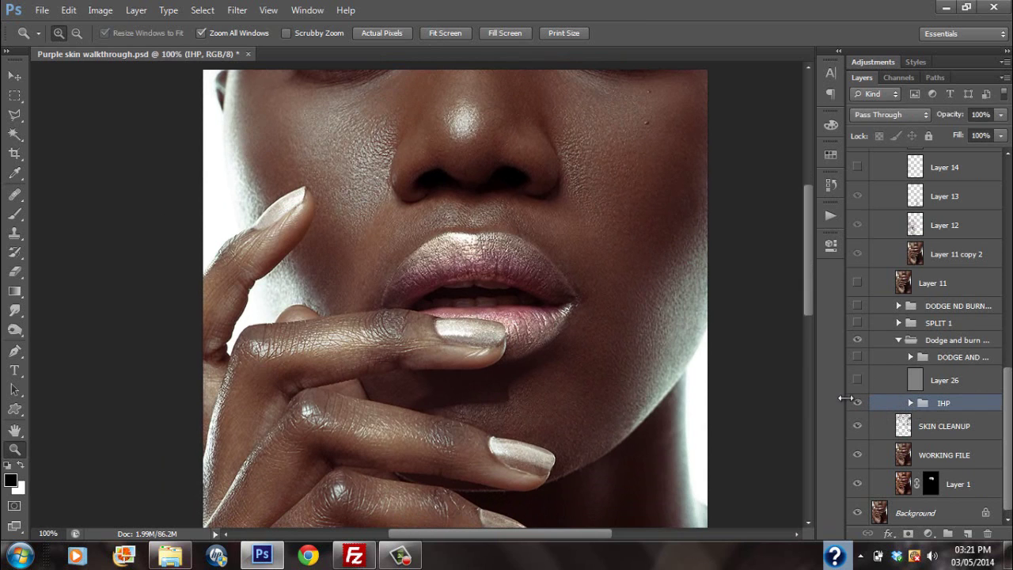
left_click_drag(448, 335, 459, 289)
left_click(463, 303, "alt")
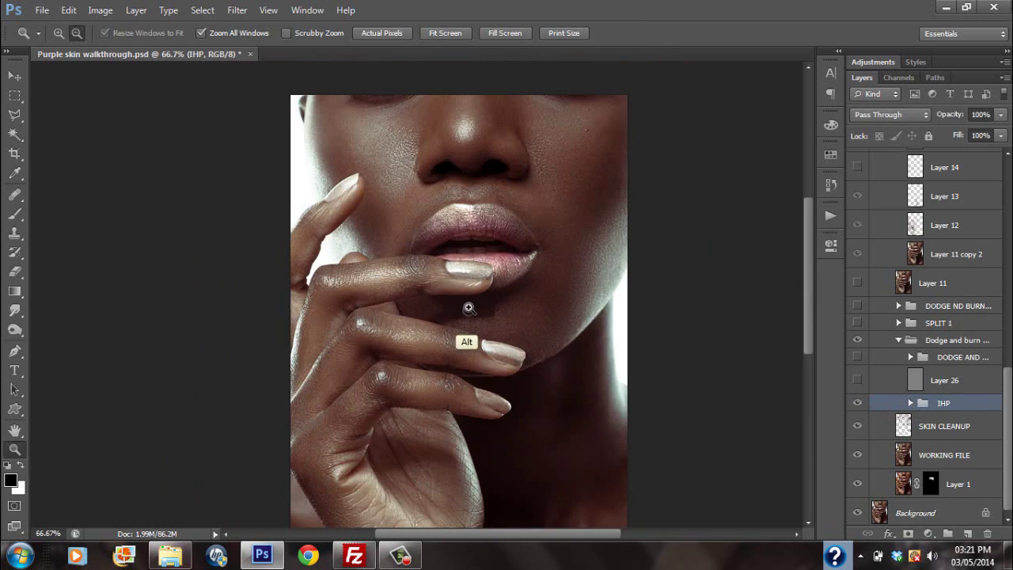
left_click_drag(566, 292, 583, 344)
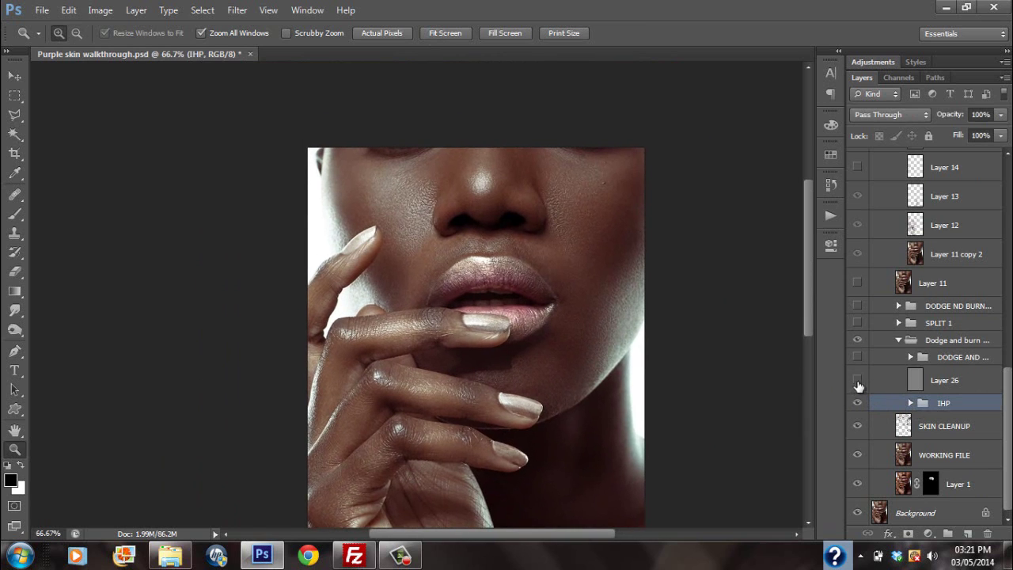
Show Layer 26 and the dodge and burn subgroup above it, comparing the whole portrait with and without that subgroup.
key("ctrl+0")
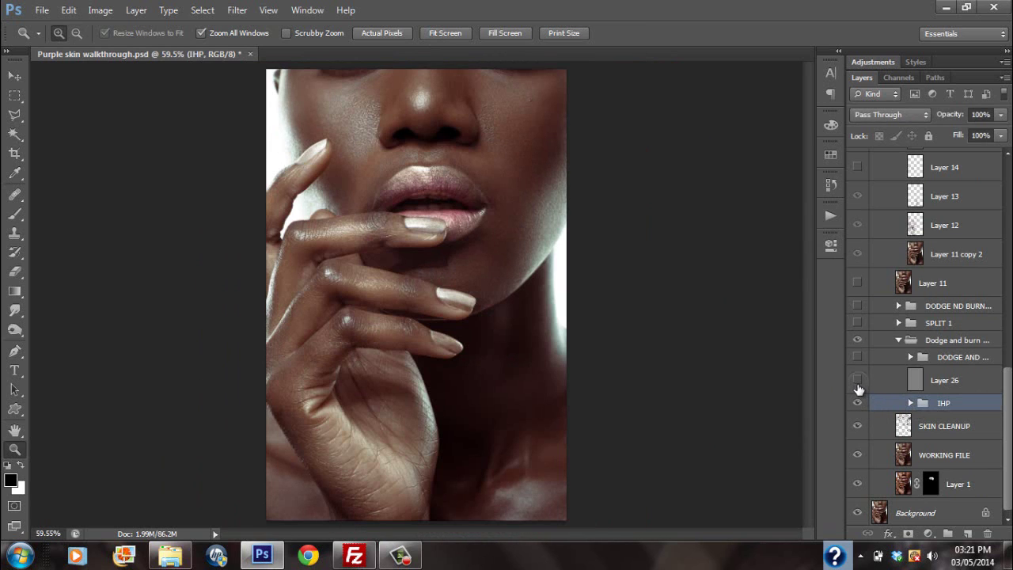
left_click(856, 380)
left_click(857, 357)
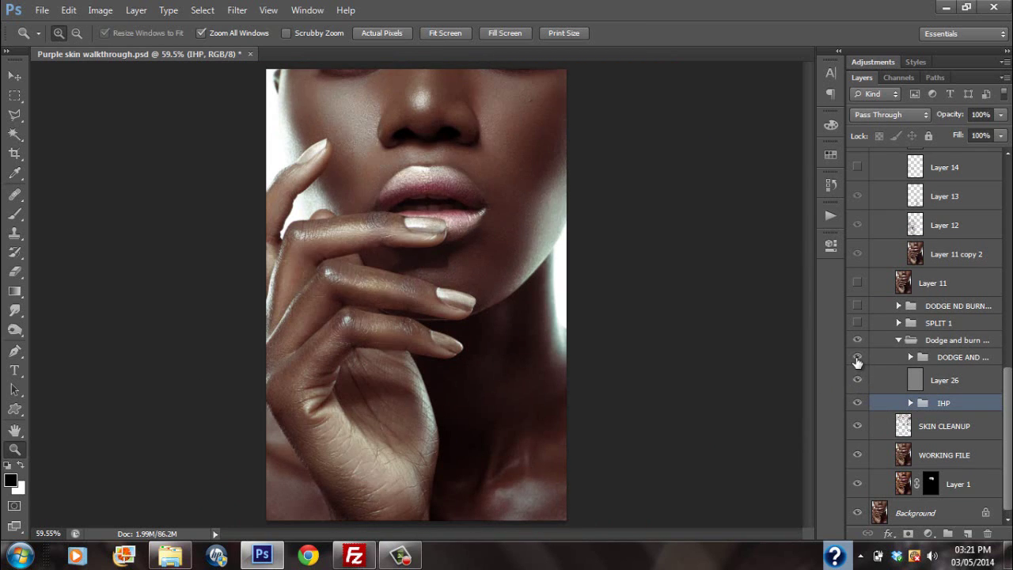
left_click(857, 359)
left_click(856, 358)
left_click(856, 358)
left_click(856, 357)
Expand the dodge and burn subgroup and display the mask of its lowest Dodge curves layer on the canvas.
left_click(910, 356)
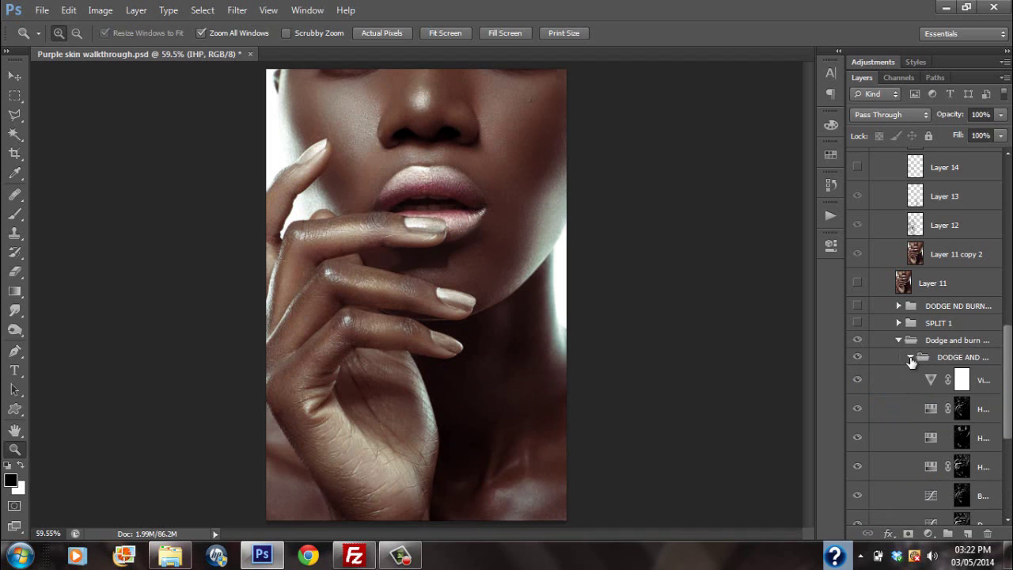
scroll(996, 368, "down", 3)
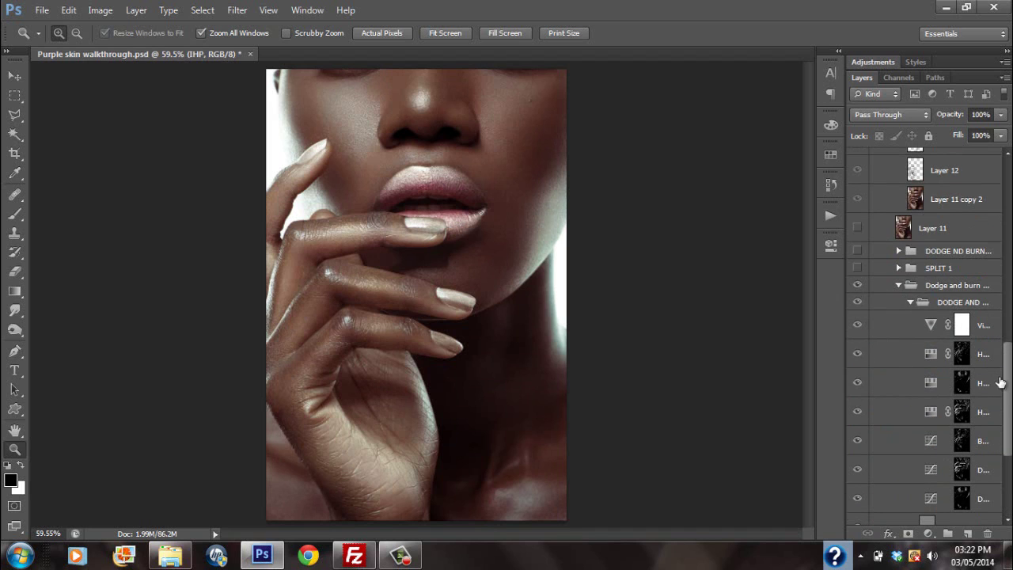
scroll(1008, 397, "down", 1)
scroll(1008, 398, "down", 1)
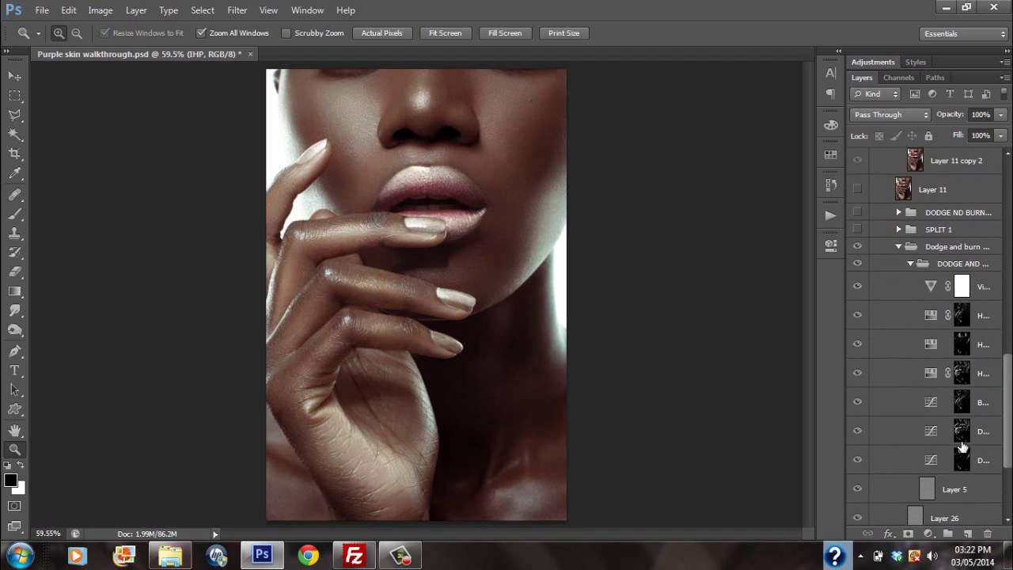
left_click(960, 459, "alt")
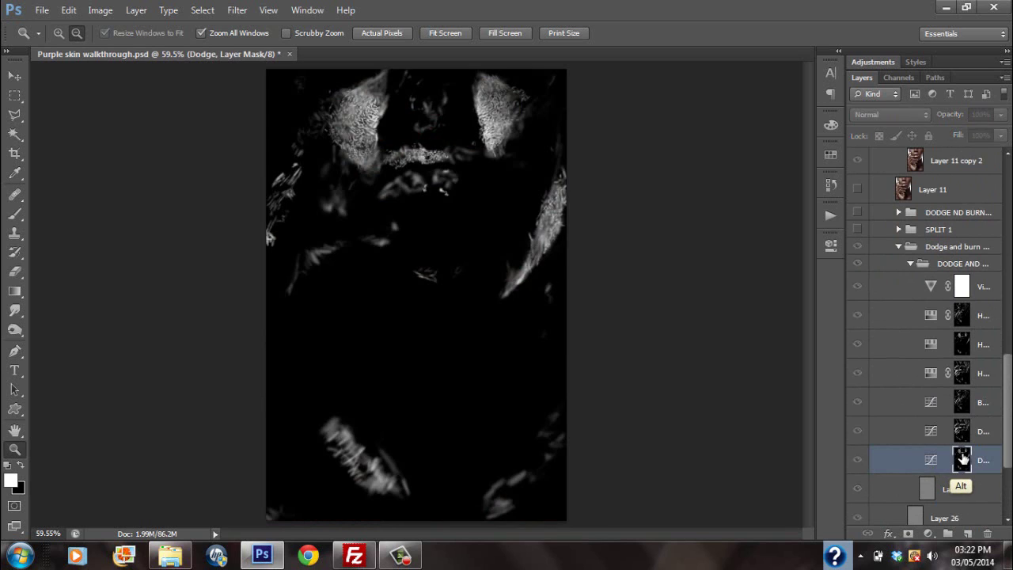
left_click(961, 458, "alt")
left_click(961, 458, "alt")
Examine the painted strokes in the Dodge layer mask at up to 200% zoom.
left_click(490, 154)
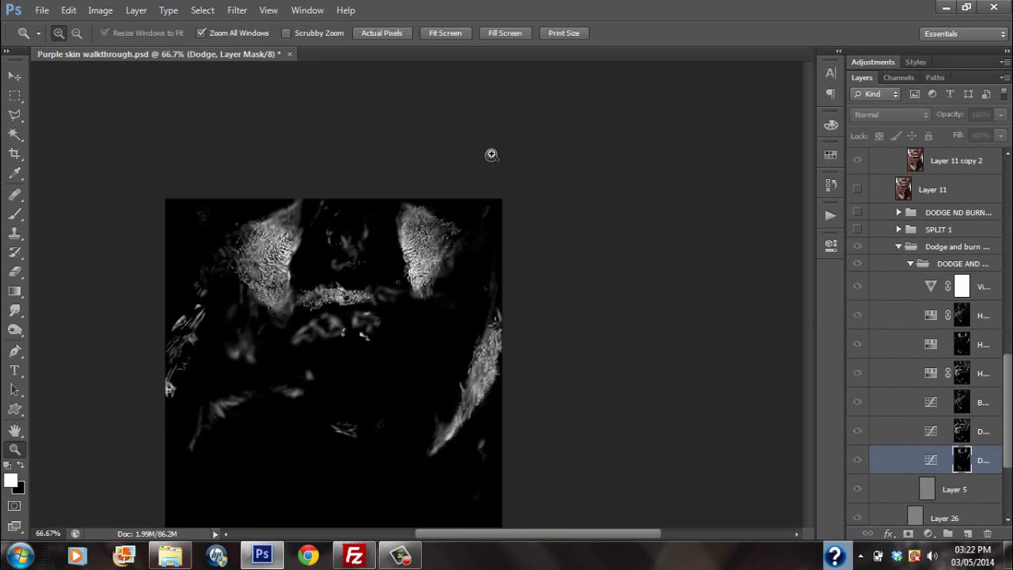
left_click(491, 155)
left_click(490, 154)
left_click_drag(400, 344, 542, 190)
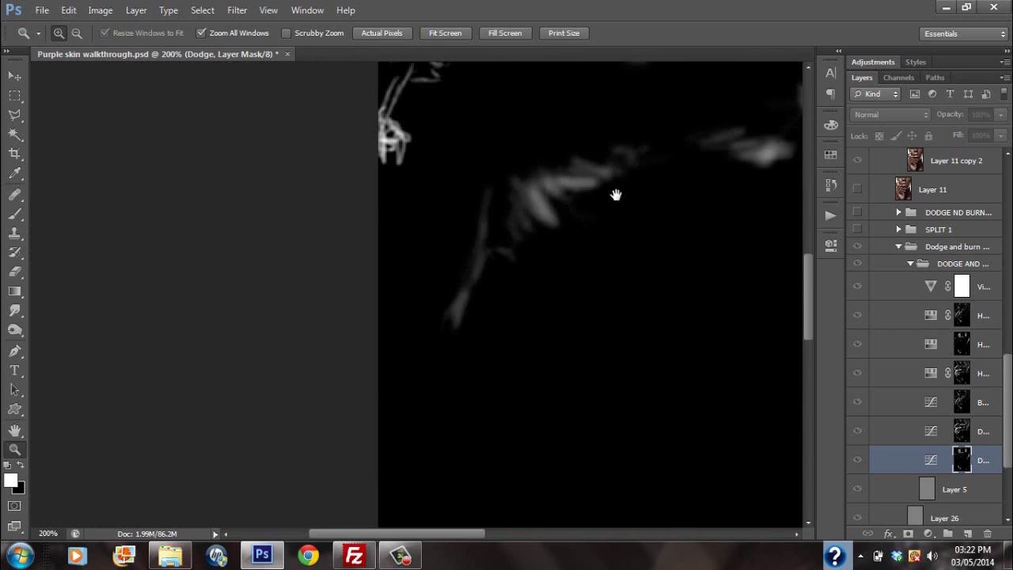
left_click_drag(615, 195, 382, 390)
left_click_drag(456, 150, 397, 276)
left_click(588, 353, "alt")
left_click(587, 353, "alt")
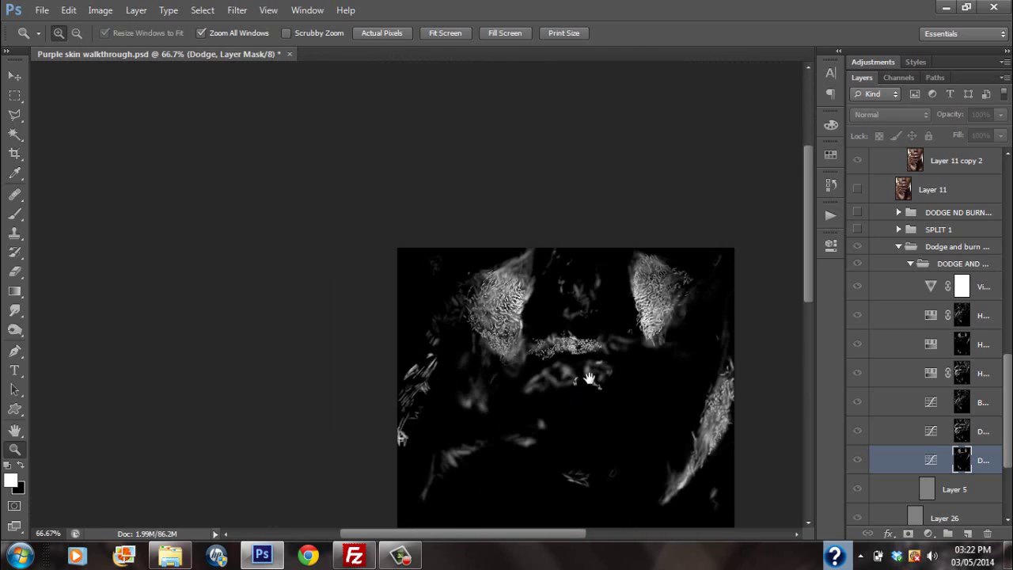
left_click_drag(587, 354, 552, 195)
left_click_drag(623, 399, 612, 351)
Return from the mask view to the portrait and compare it with and without the expanded dodge and burn subgroup.
left_click(858, 268)
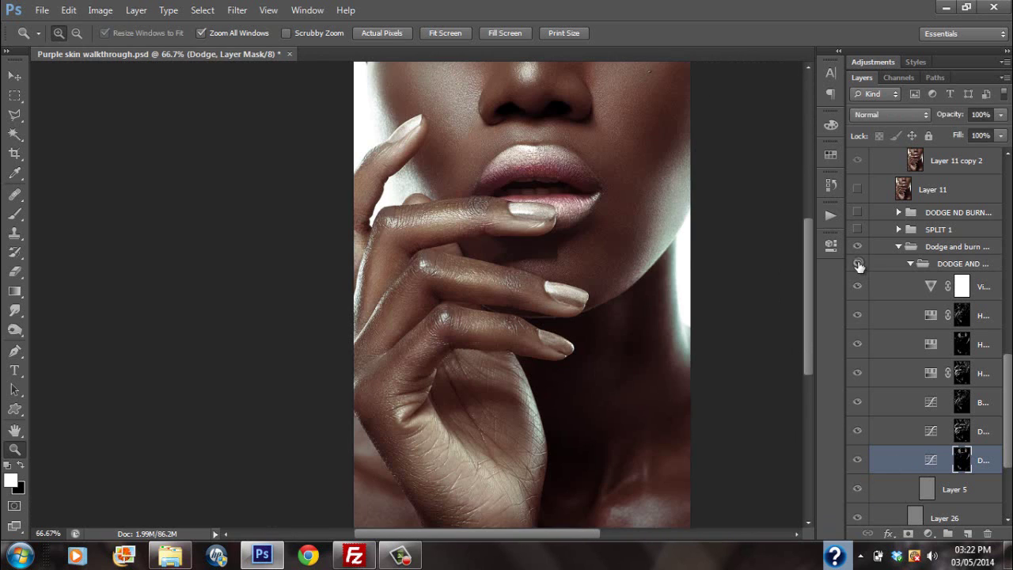
left_click(857, 264)
left_click(857, 265)
left_click_drag(518, 265, 468, 255)
left_click(507, 280, "alt")
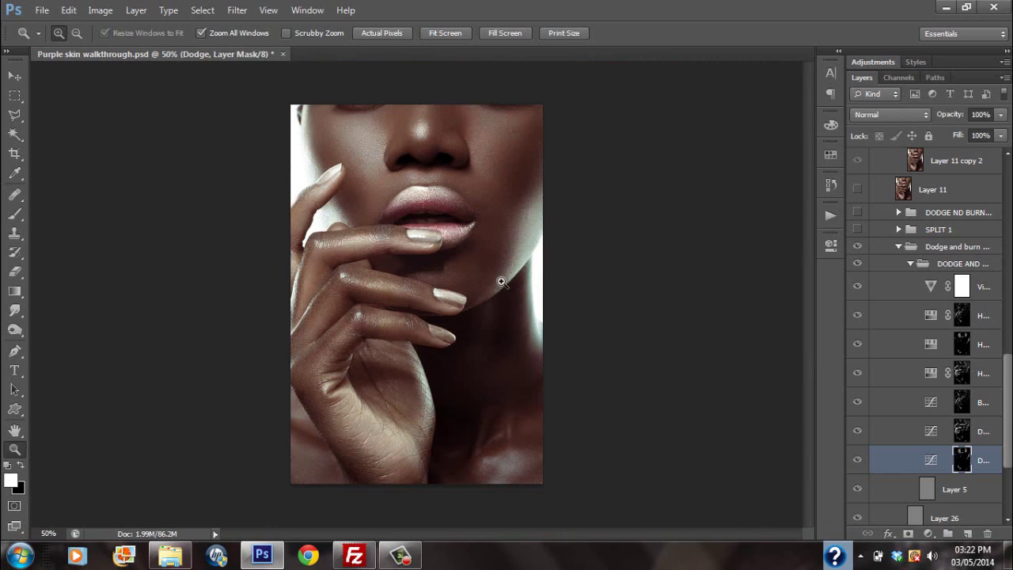
Collapse the dodge and burn subgroup and compare the portrait with and without it.
left_click(902, 265)
left_click(910, 263)
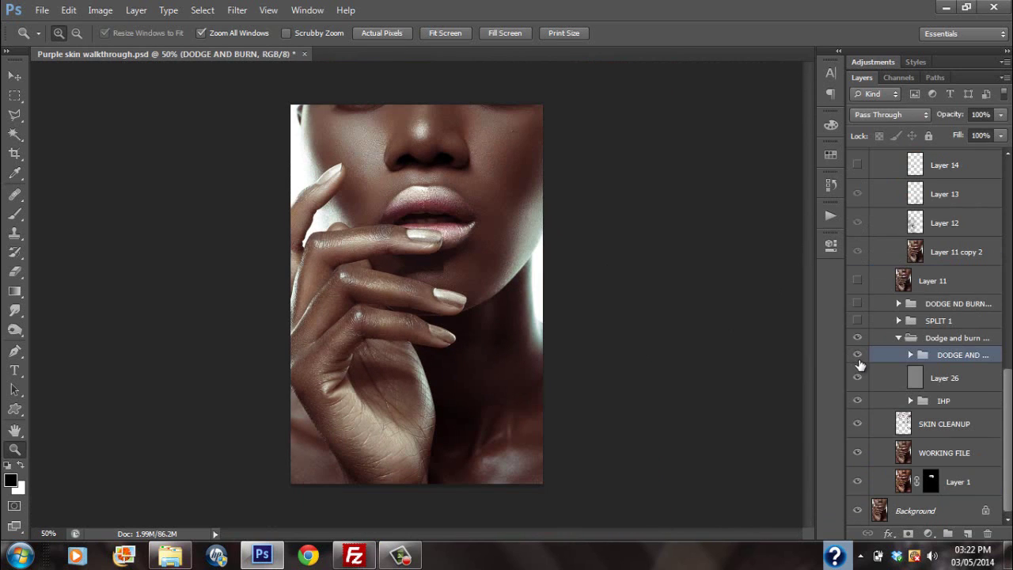
left_click(857, 356)
left_click(857, 356)
Show and expand the SPLIT 1 group, comparing the whole portrait with and without it.
left_click(857, 320)
left_click(898, 320)
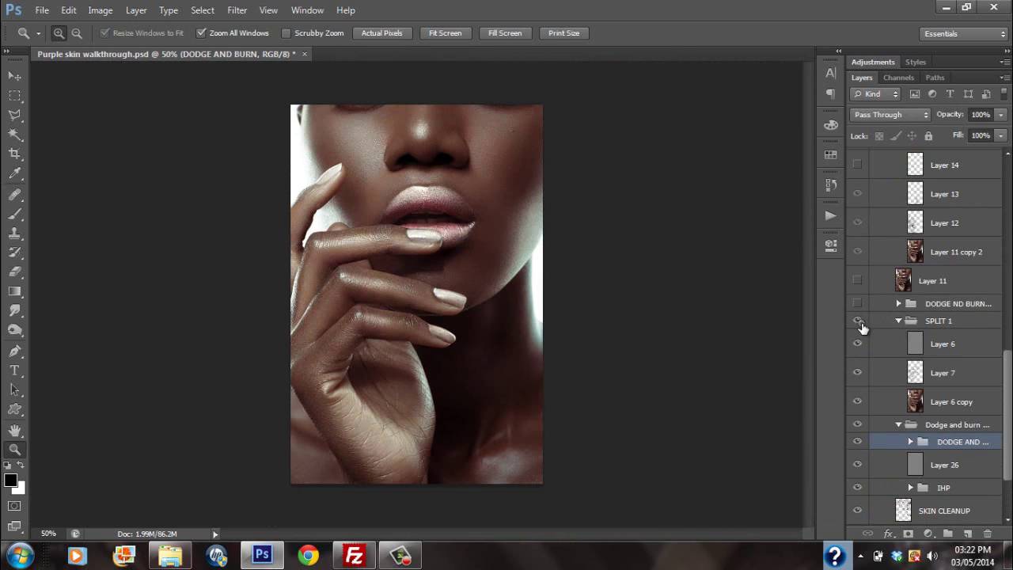
left_click(858, 320)
left_click(858, 321)
Examine the hand and face closely, comparing them with and without the SPLIT 1 group at 66.7% zoom.
left_click(372, 344)
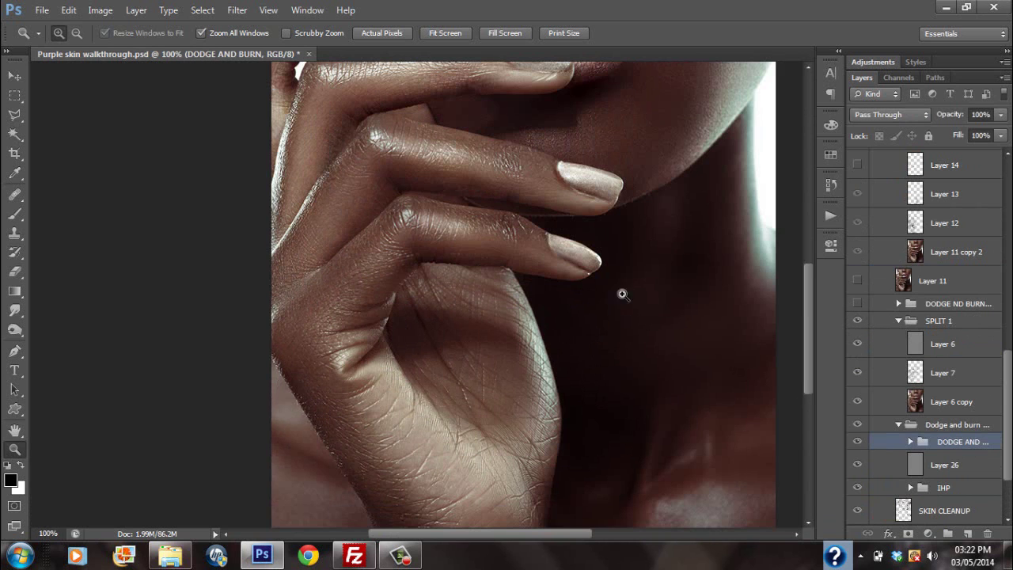
left_click(568, 330, "alt")
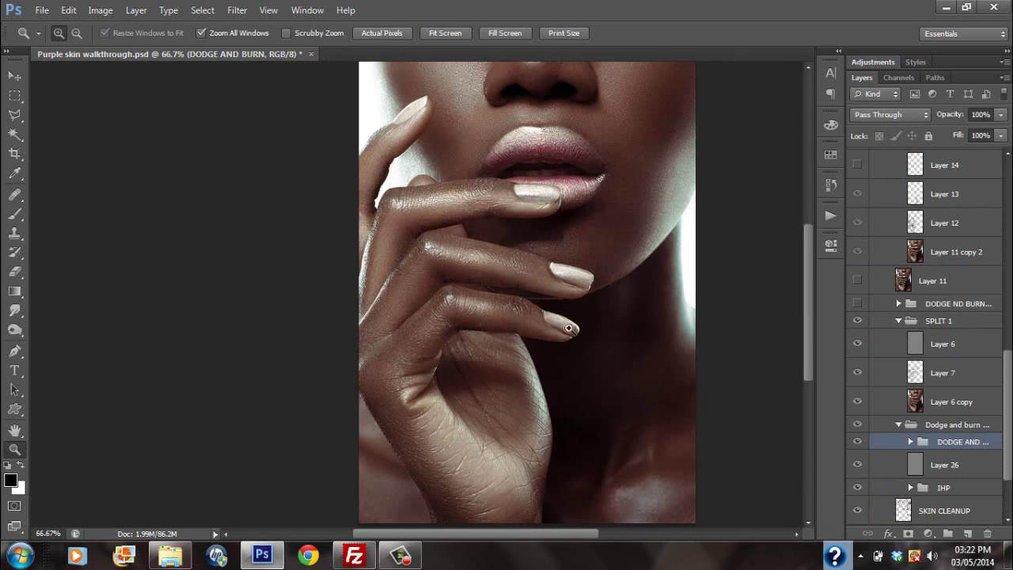
left_click_drag(528, 328, 426, 285)
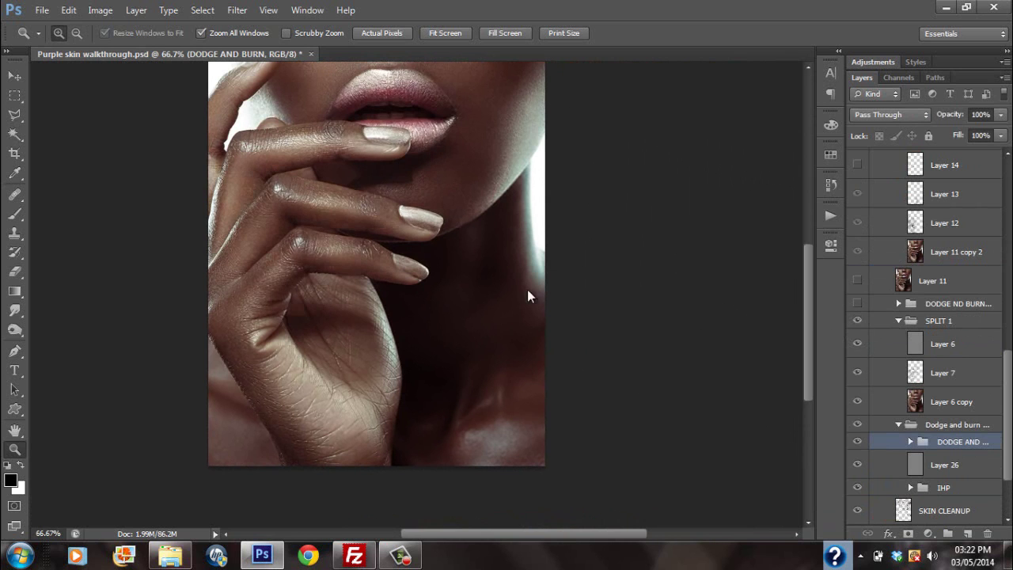
left_click_drag(478, 253, 440, 318)
triple_click(423, 307)
left_click(488, 244, "alt")
left_click(488, 244, "alt")
left_click(488, 245, "alt")
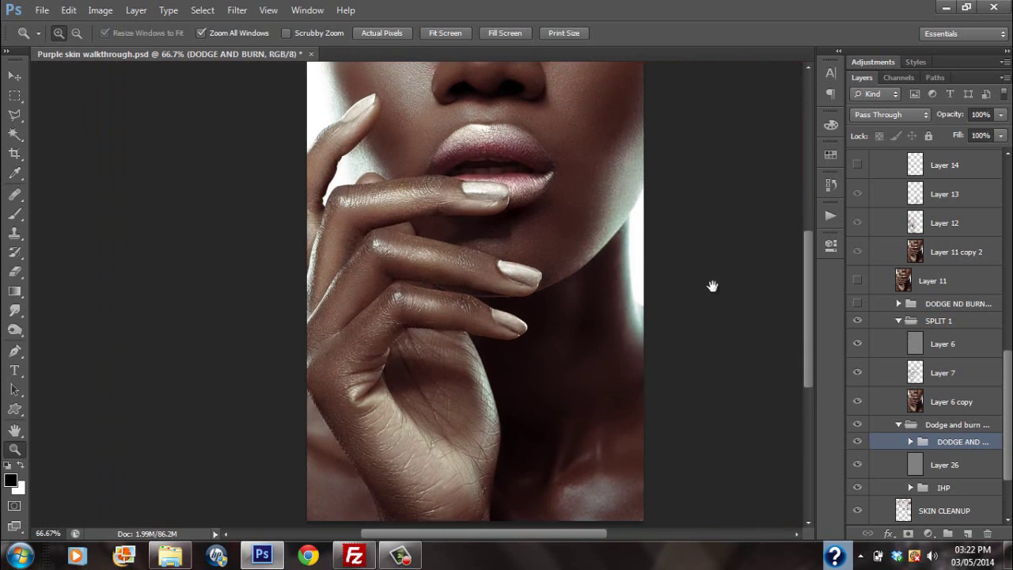
left_click(857, 321)
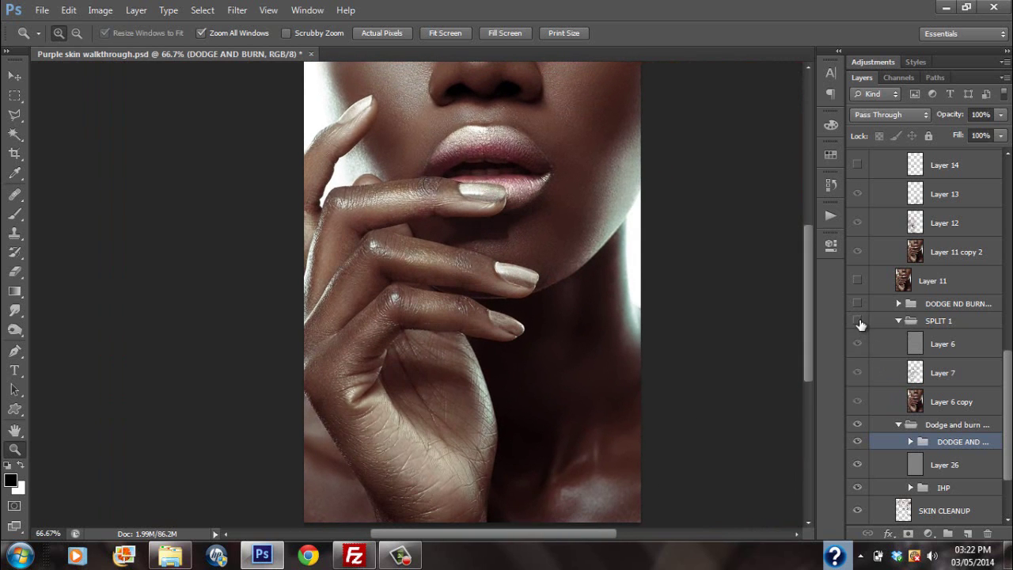
left_click(857, 320)
Isolate Layer 7 of the SPLIT 1 group to view its painted strokes, and restore the other layers.
left_click(860, 374, "alt")
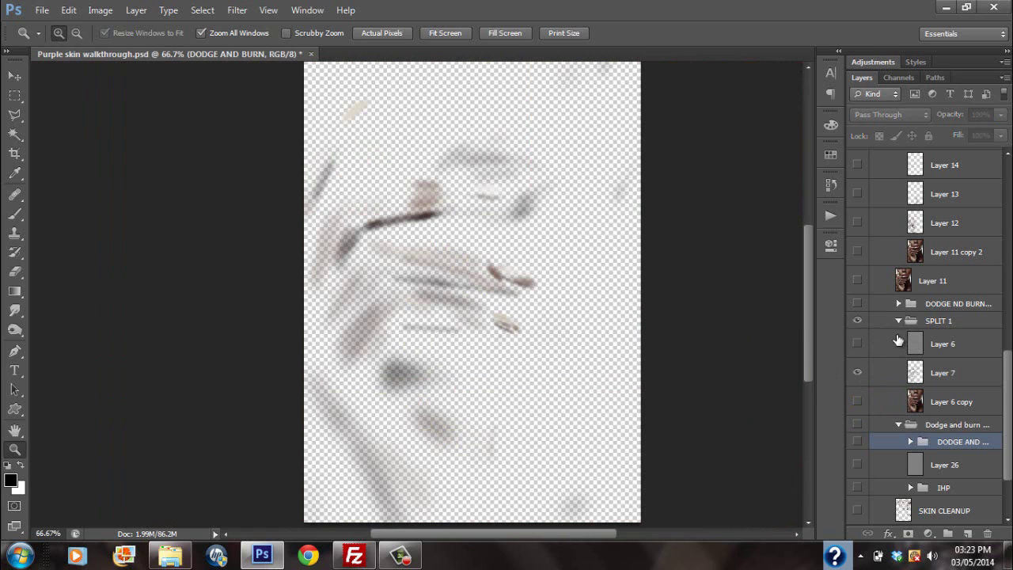
left_click(859, 374, "alt")
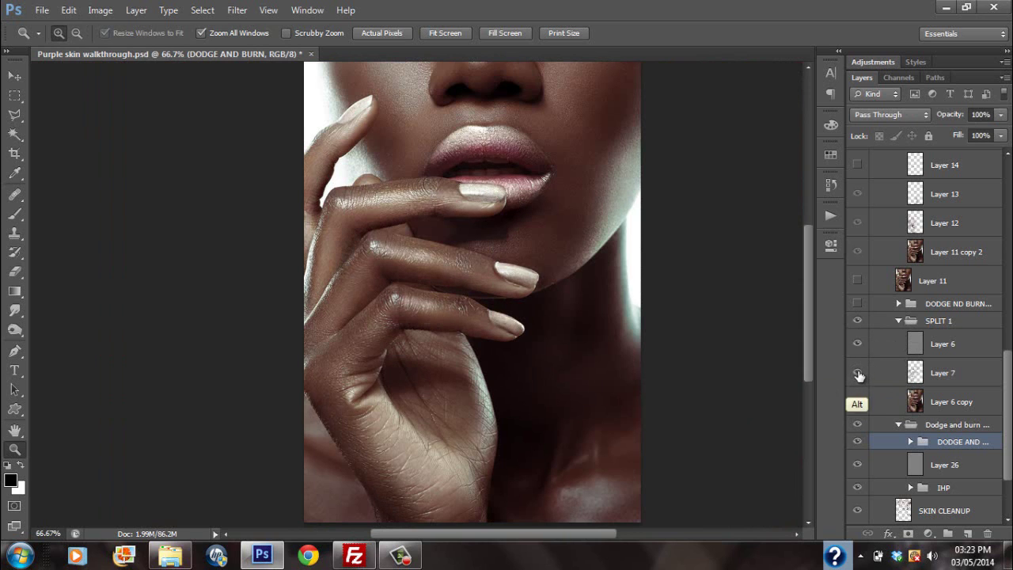
left_click(859, 375, "alt")
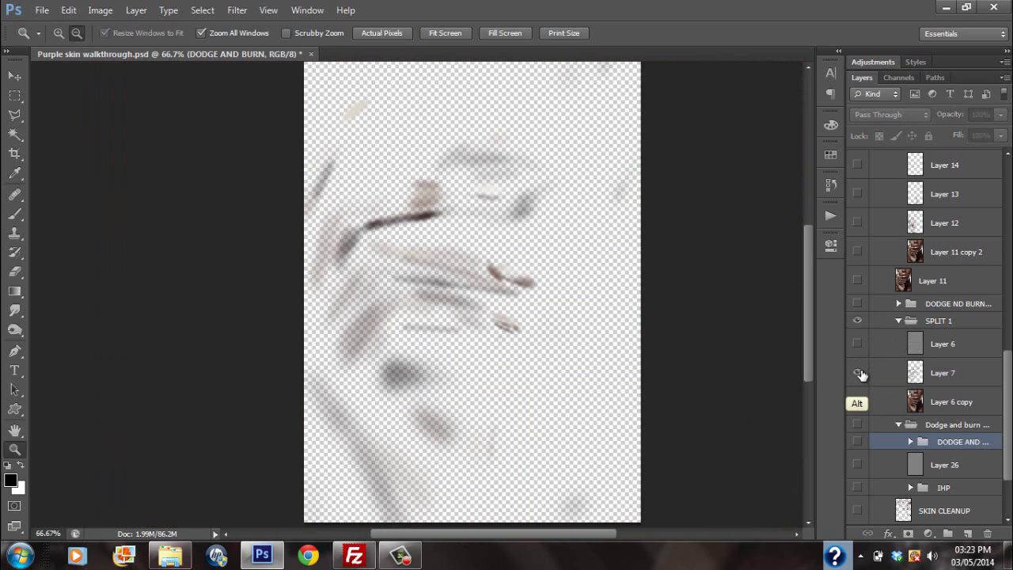
left_click(859, 374, "alt")
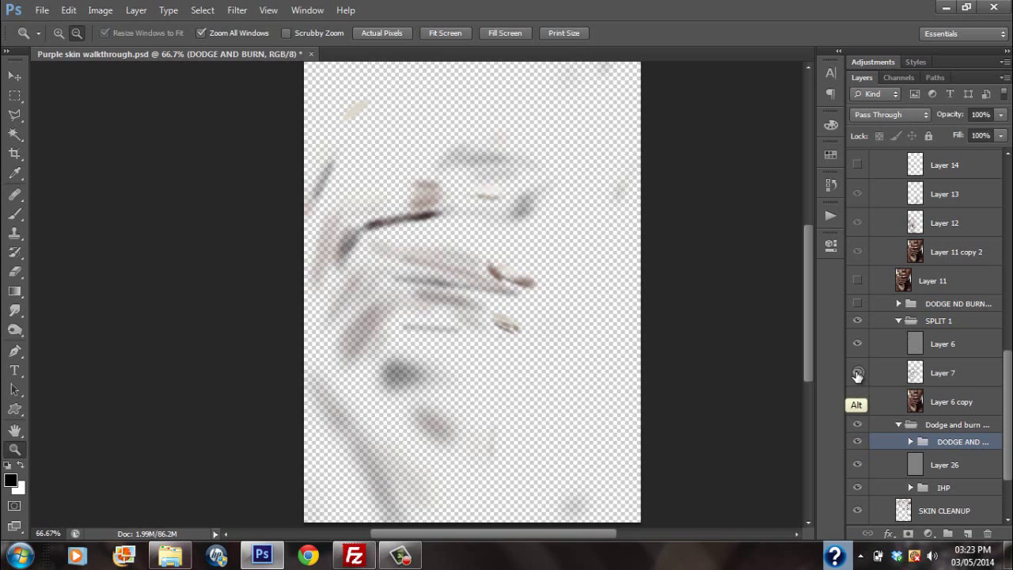
Expand the DODGE ND BURN DETALING group above SPLIT 1 and make it visible.
left_click(898, 304)
left_click(857, 303)
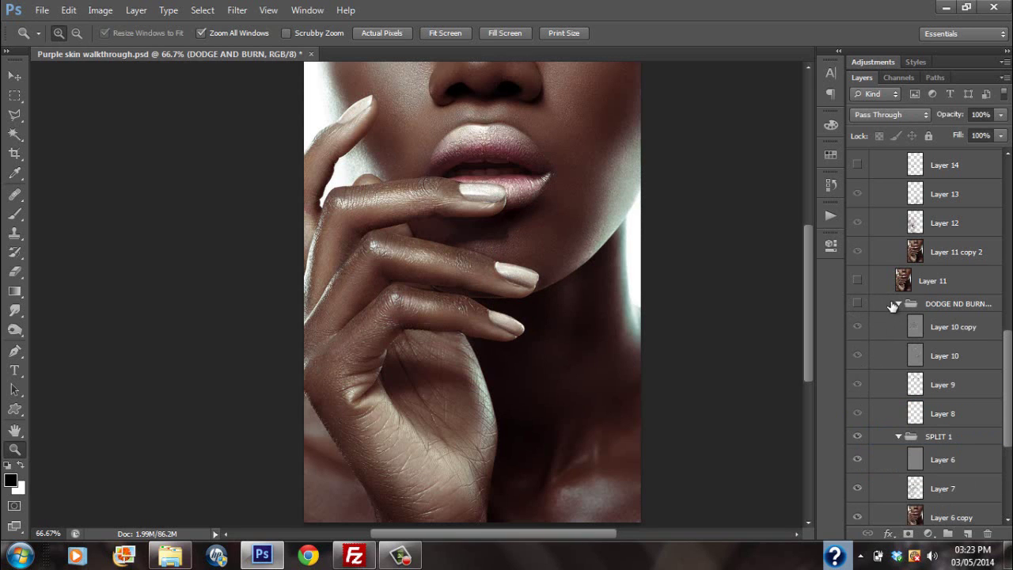
left_click(880, 305)
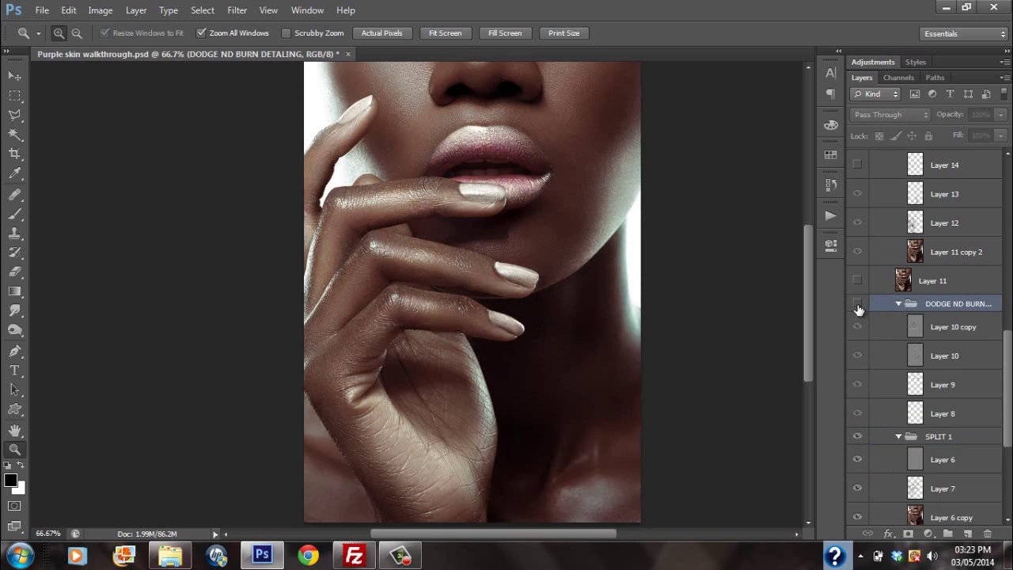
left_click(857, 305)
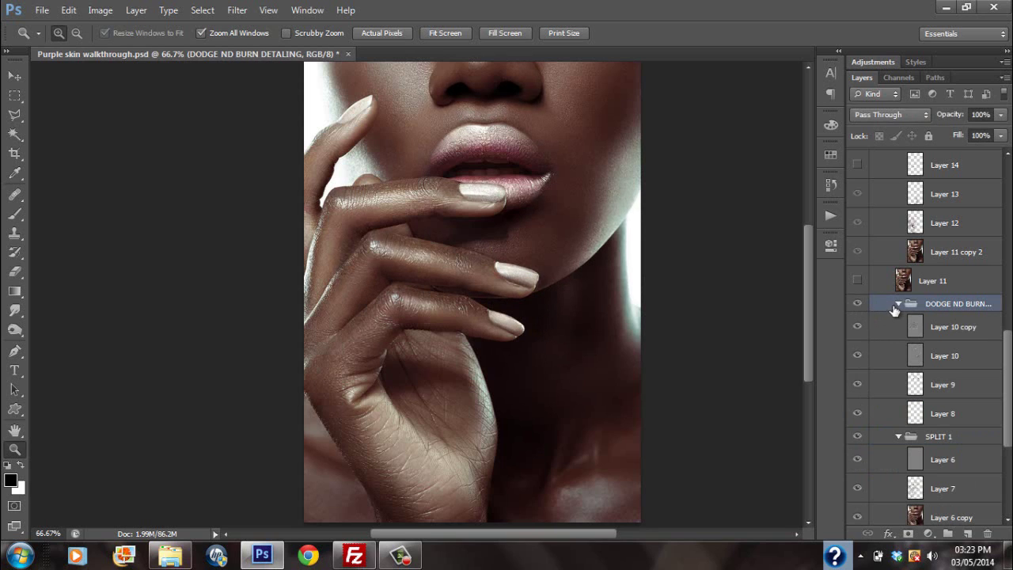
Collapse the DODGE ND BURN DETALING and SPLIT 1 groups and compare the portrait with and without SPLIT 1.
left_click(897, 305)
left_click(894, 325)
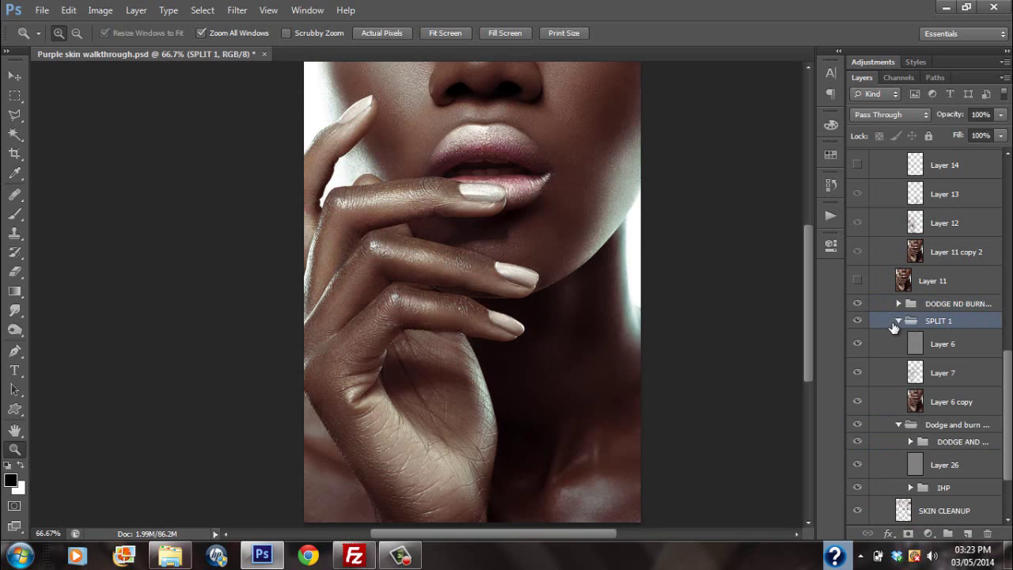
left_click(897, 322)
left_click(856, 319)
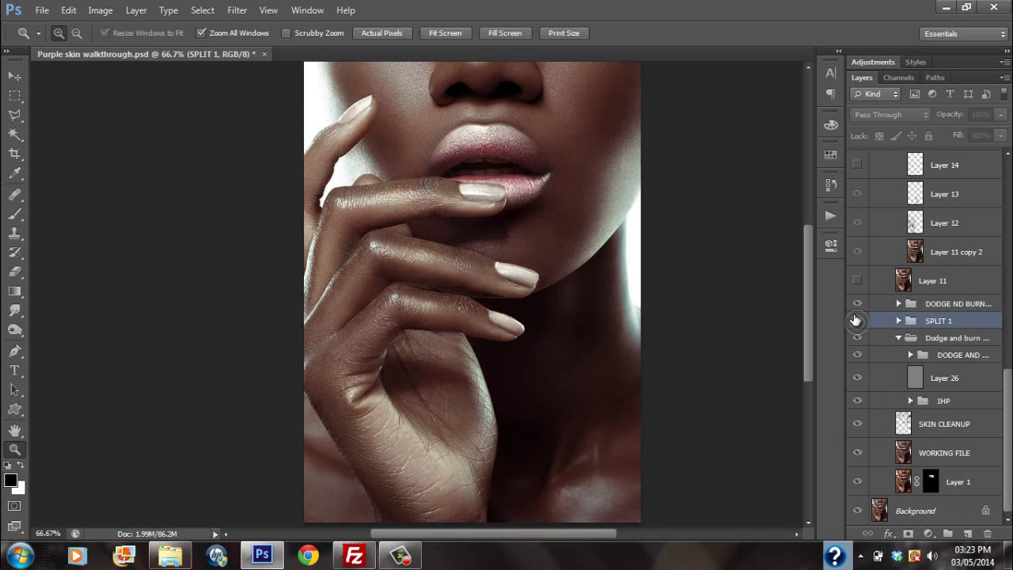
left_click(856, 320)
Compare the portrait repeatedly with and without the DODGE ND BURN DETALING group.
left_click(856, 305)
left_click(857, 304)
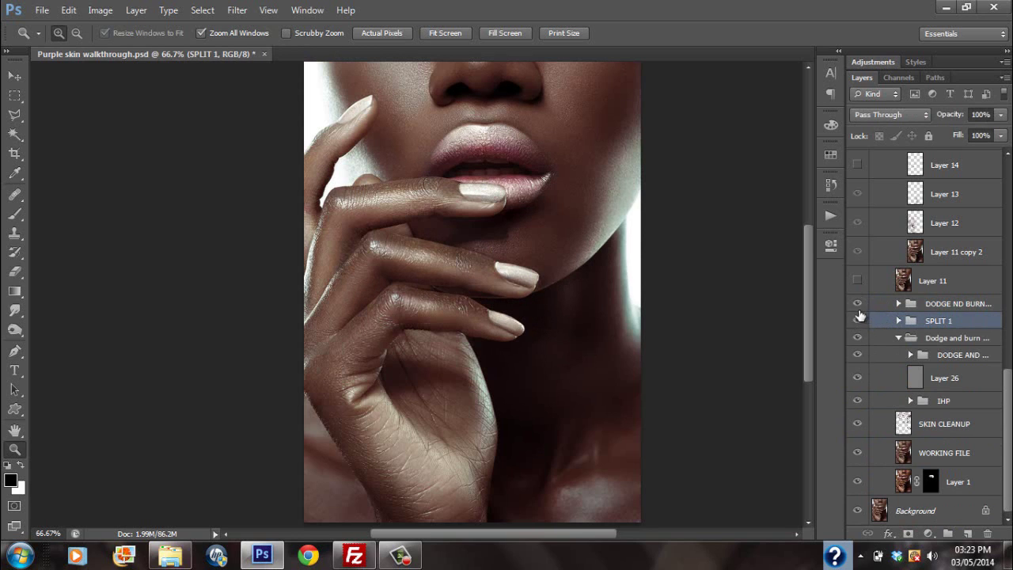
left_click(856, 306)
left_click(857, 305)
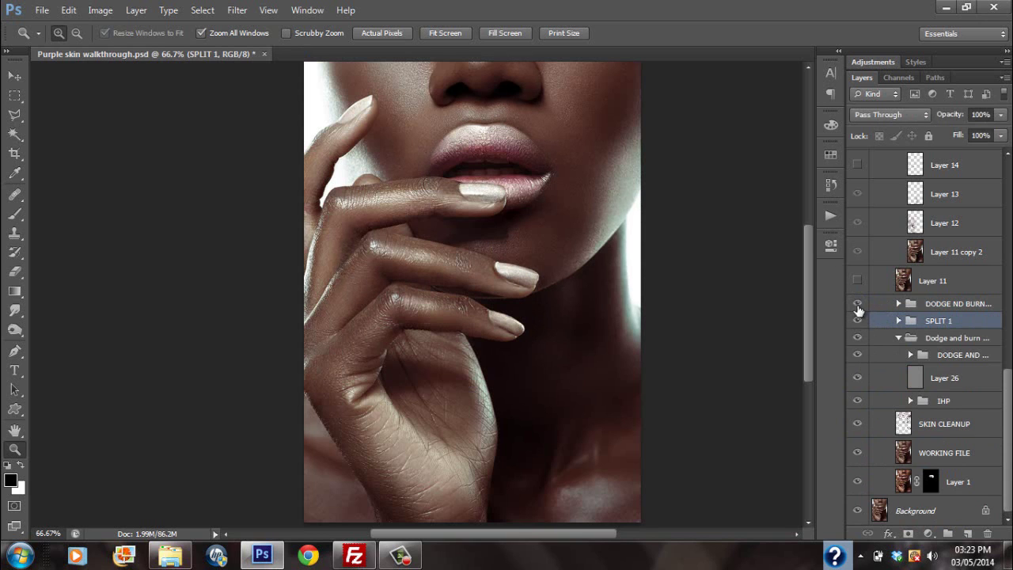
left_click(858, 305)
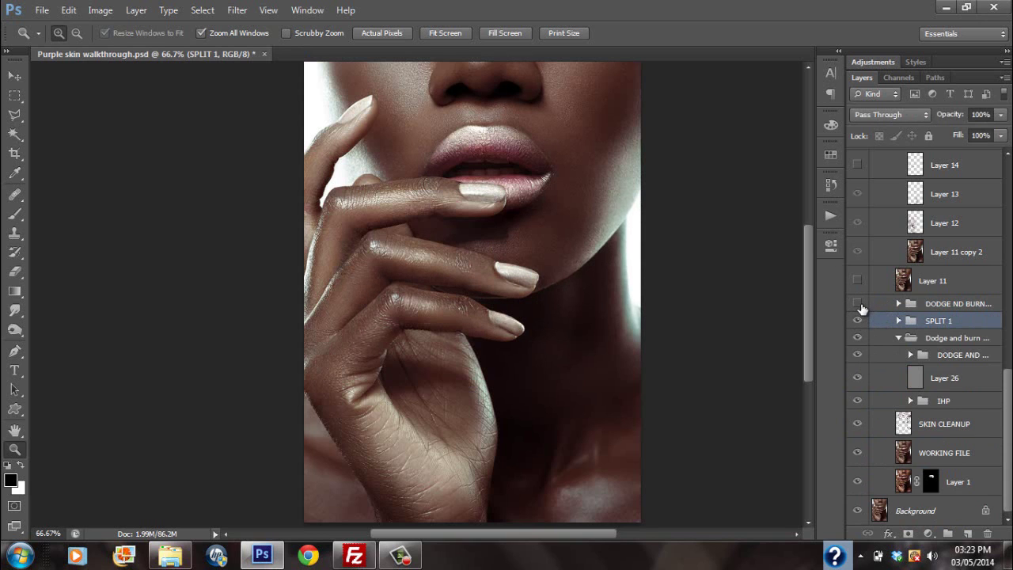
left_click(856, 305)
View the lips and fingers at actual pixels and compare them with and without the SPLIT 1 group.
left_click(491, 140)
left_click_drag(475, 138, 495, 154)
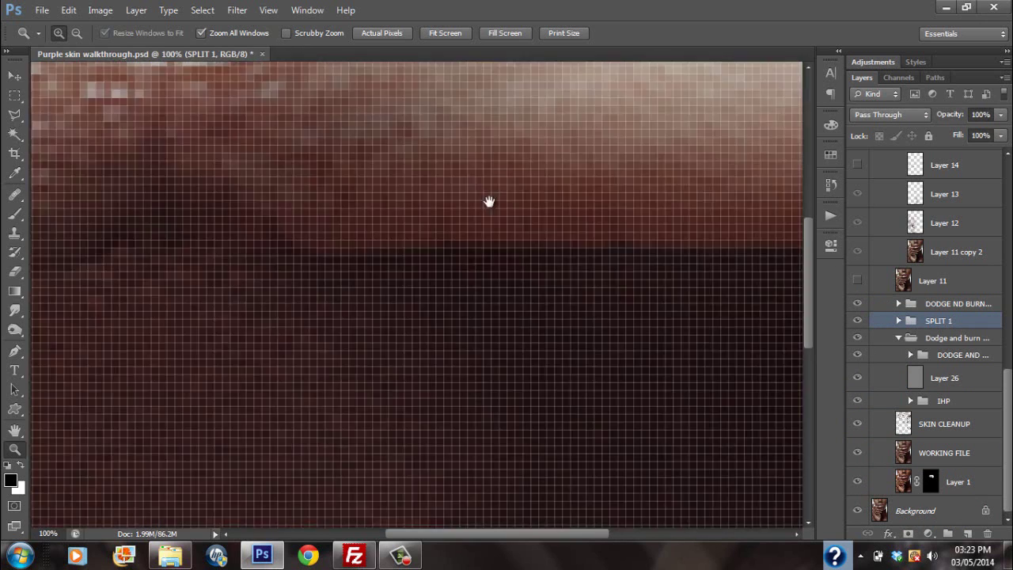
left_click(391, 34)
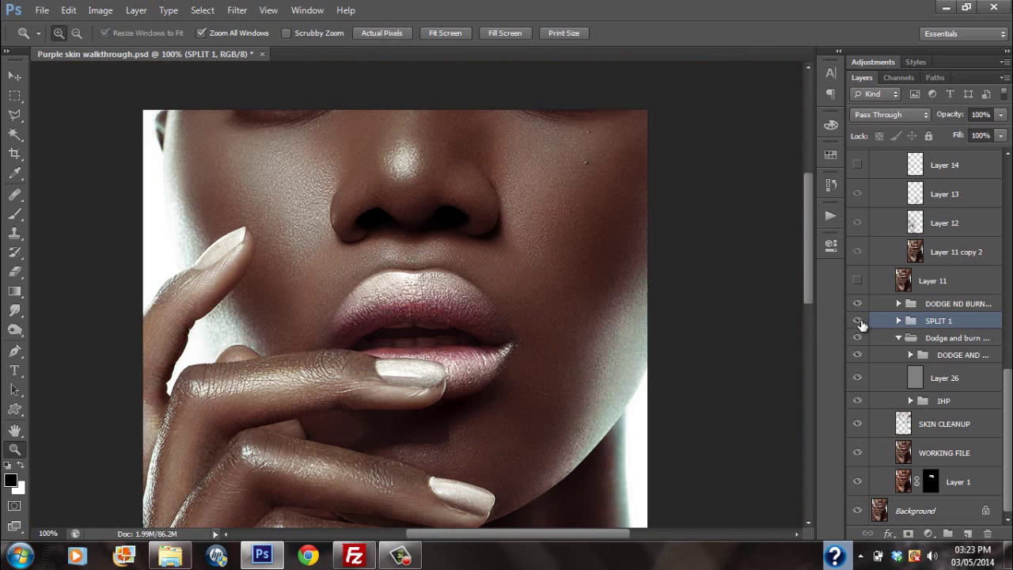
left_click(856, 321)
left_click(856, 321)
left_click_drag(477, 346, 498, 277)
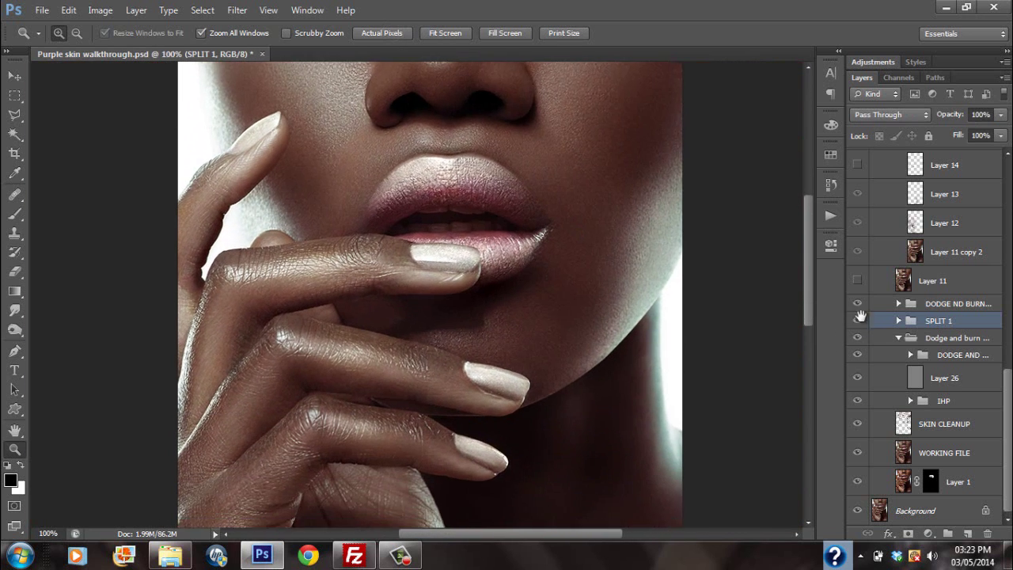
left_click(856, 320)
left_click(856, 321)
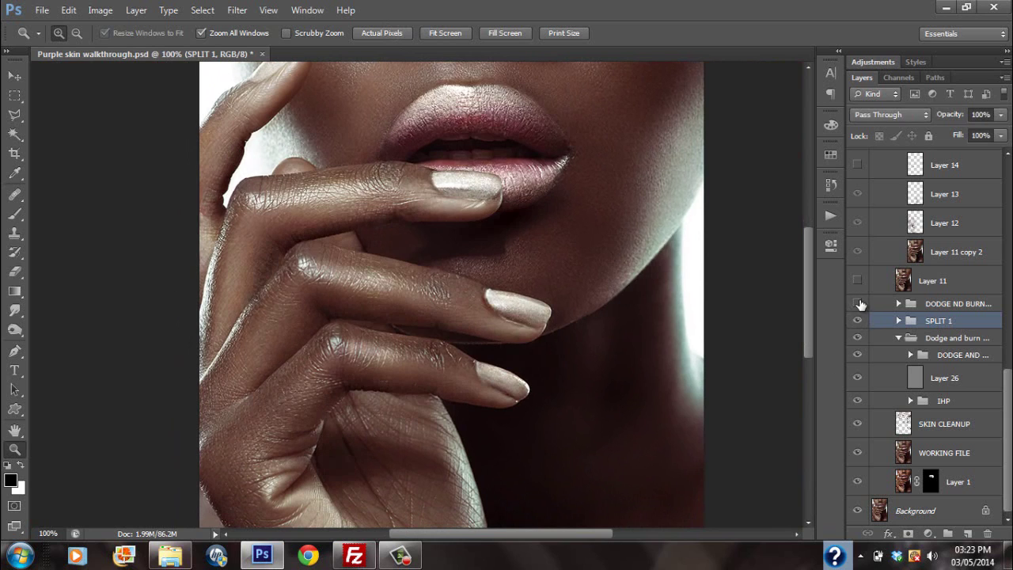
Compare the lips and hand at 100% zoom with and without the DODGE ND BURN DETALING group.
left_click(859, 303)
left_click(860, 304)
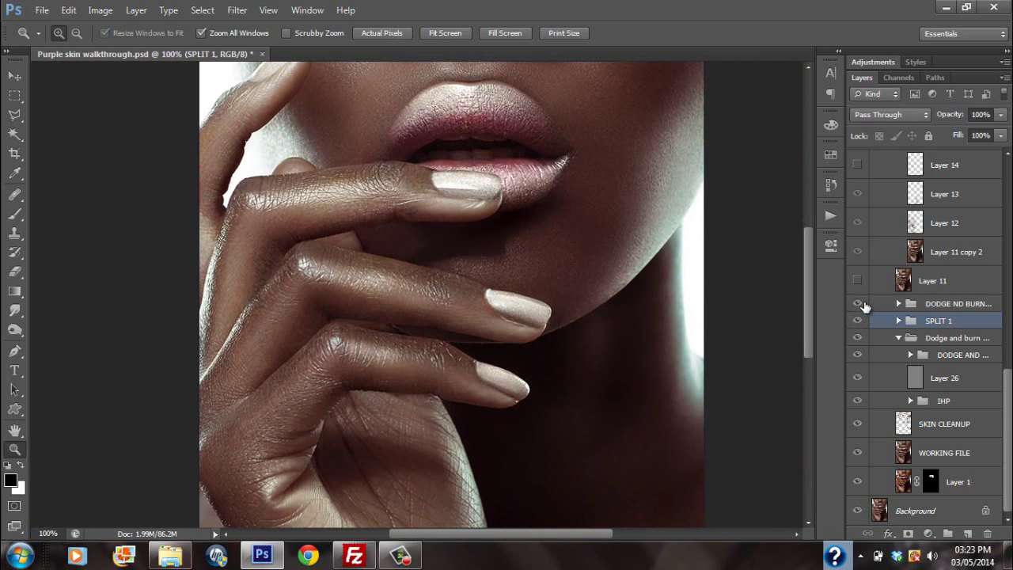
left_click(860, 304)
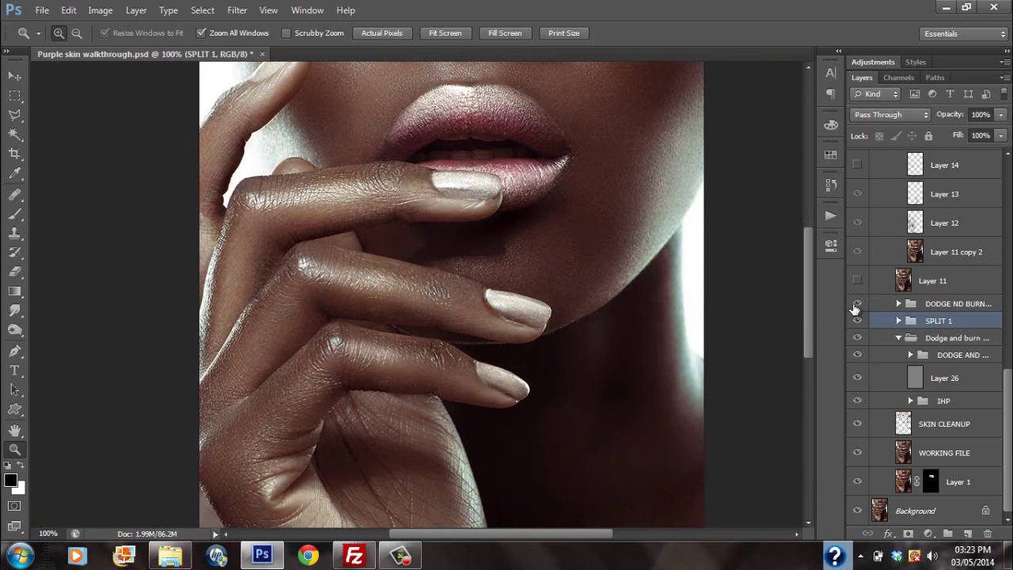
left_click(857, 304)
Return to the whole portrait at 50% zoom and show Layer 11 and the SPLIT 2 group.
left_click_drag(807, 317, 802, 290)
left_click(551, 301, "alt")
left_click(553, 299, "alt")
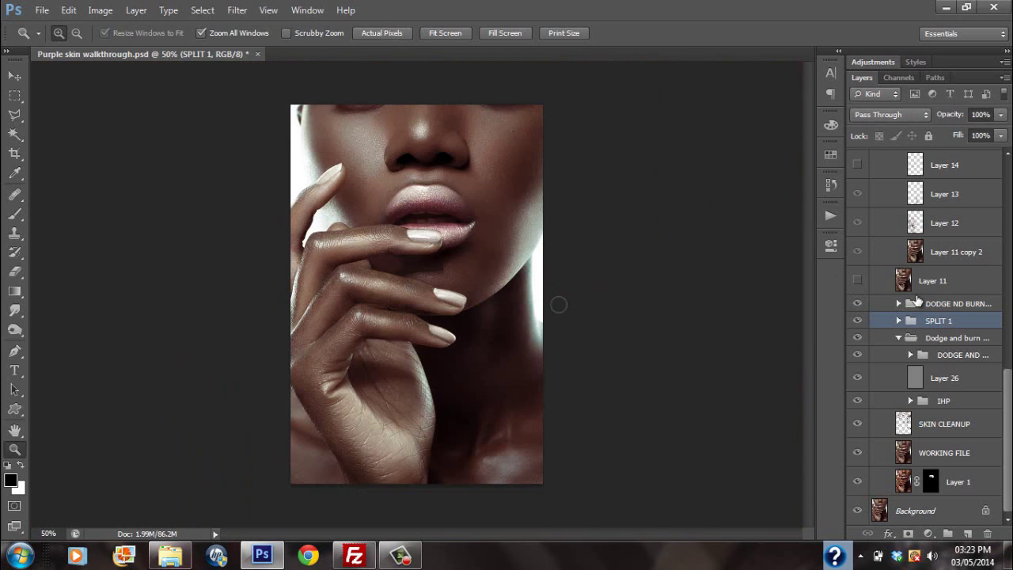
scroll(863, 261, "up", 3)
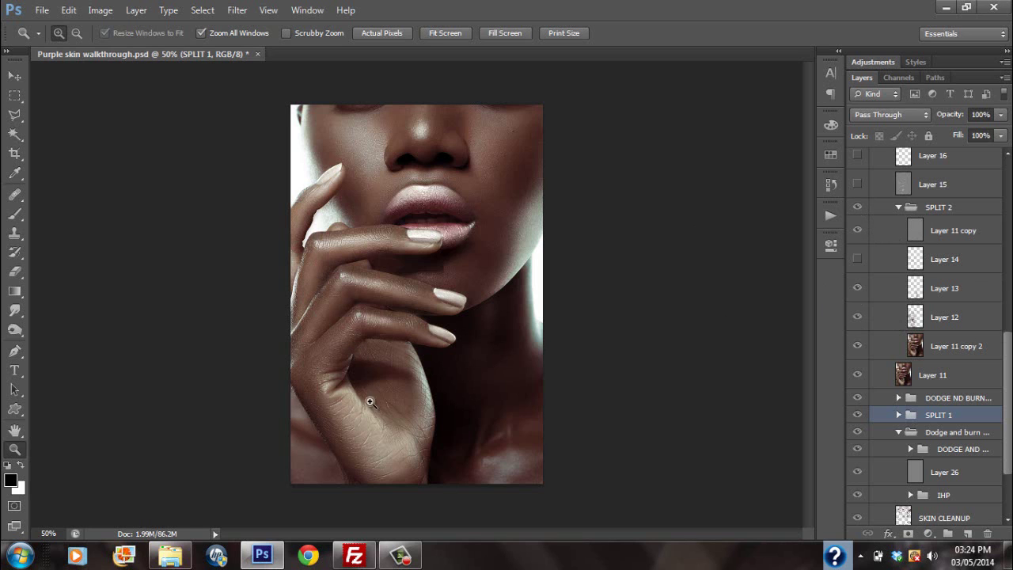
Compare the whole portrait at 59.5% zoom with and without the SPLIT 2 group.
left_click(366, 340)
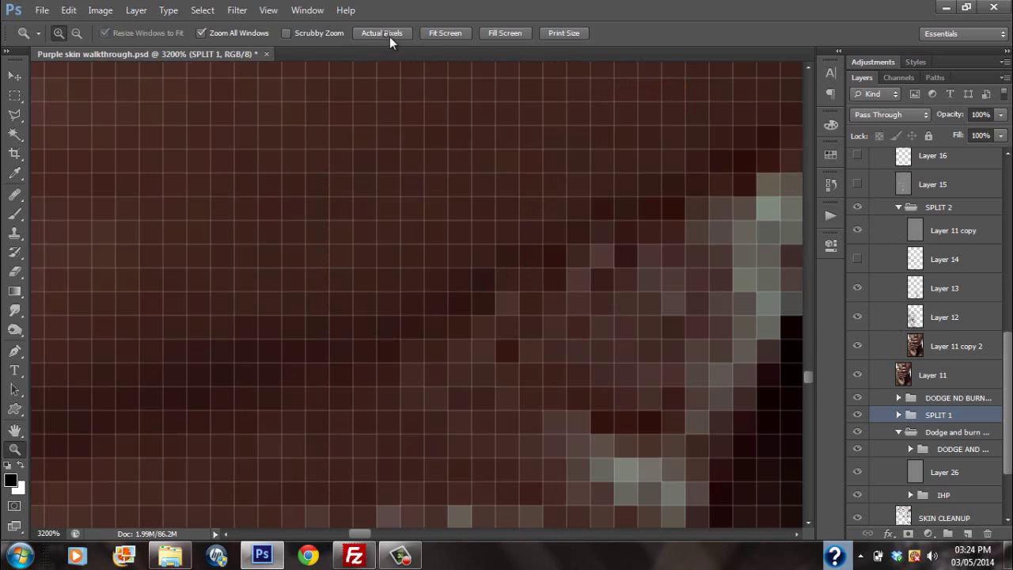
left_click(390, 37)
scroll(511, 258, "up", 2)
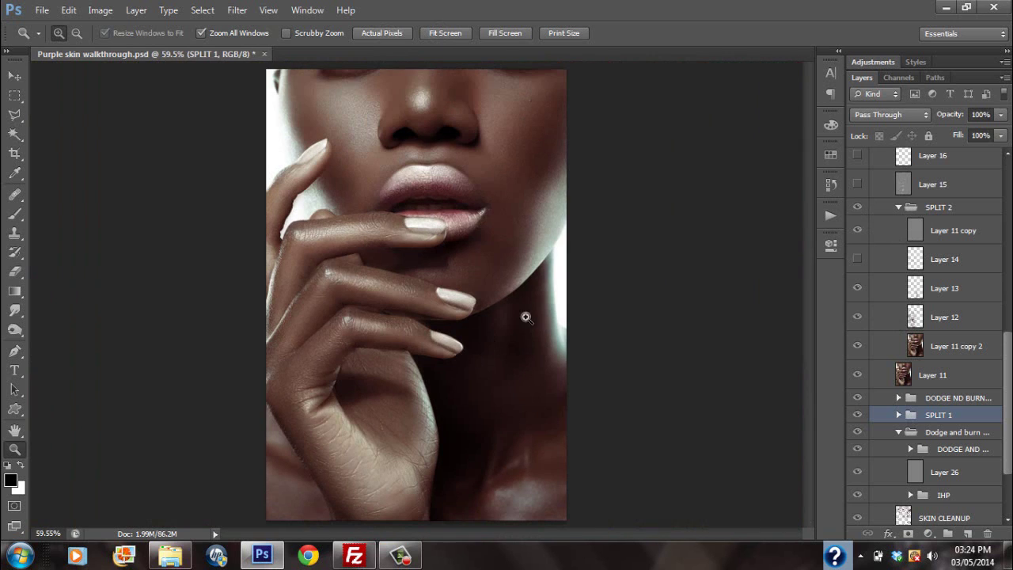
left_click(855, 209)
left_click(855, 209)
left_click(856, 209)
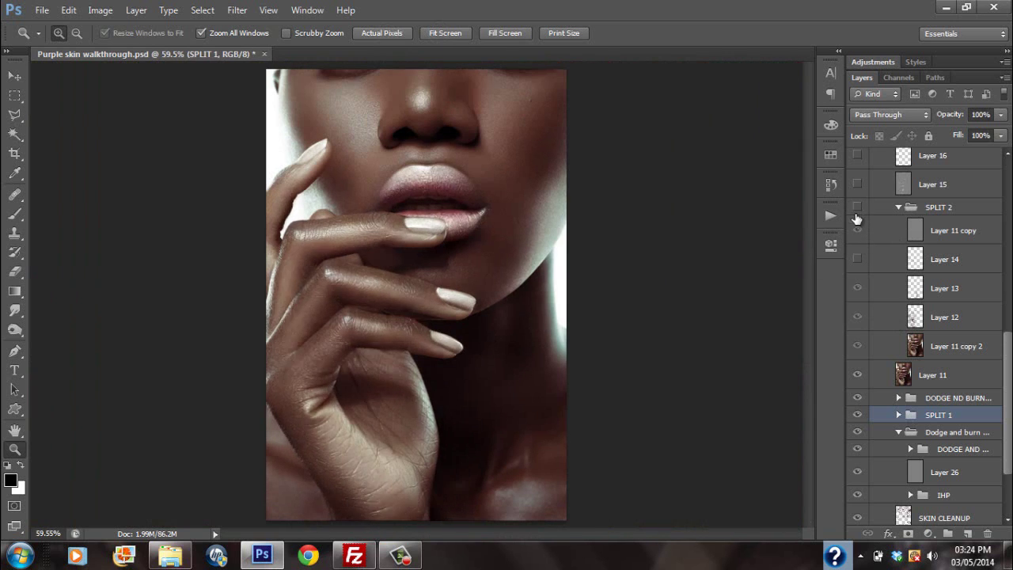
left_click(858, 207)
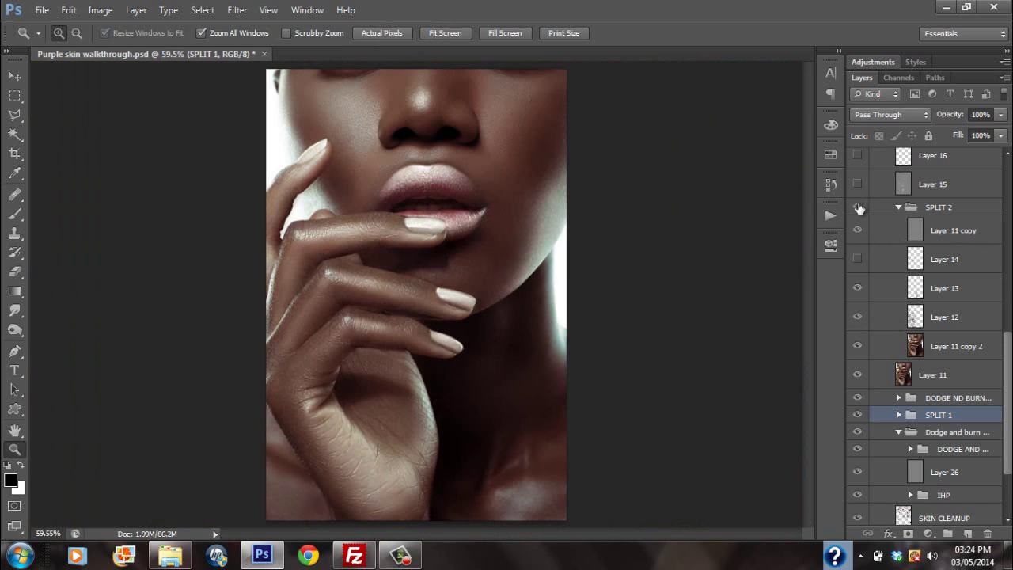
Toggle the visibility of Layer 13 and Layer 12 in the SPLIT 2 group to compare their effect.
left_click(856, 288)
left_click(857, 318)
left_click(857, 318)
Isolate Layer 11 copy 2 and view the fingers at 200% zoom, adding Layer 11 and Layer 12 to the view.
left_click(857, 346, "alt")
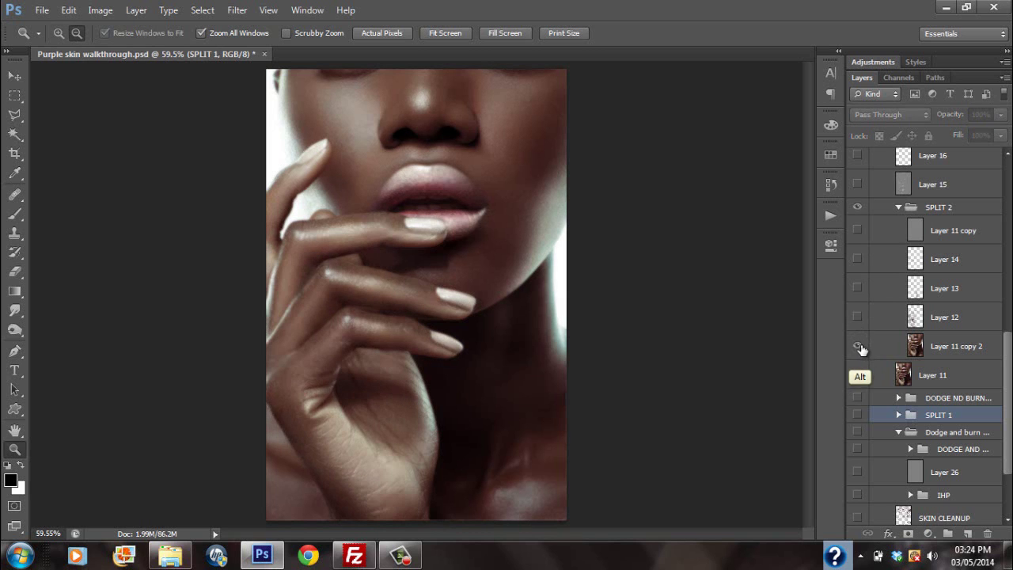
left_click(359, 329)
left_click(364, 327)
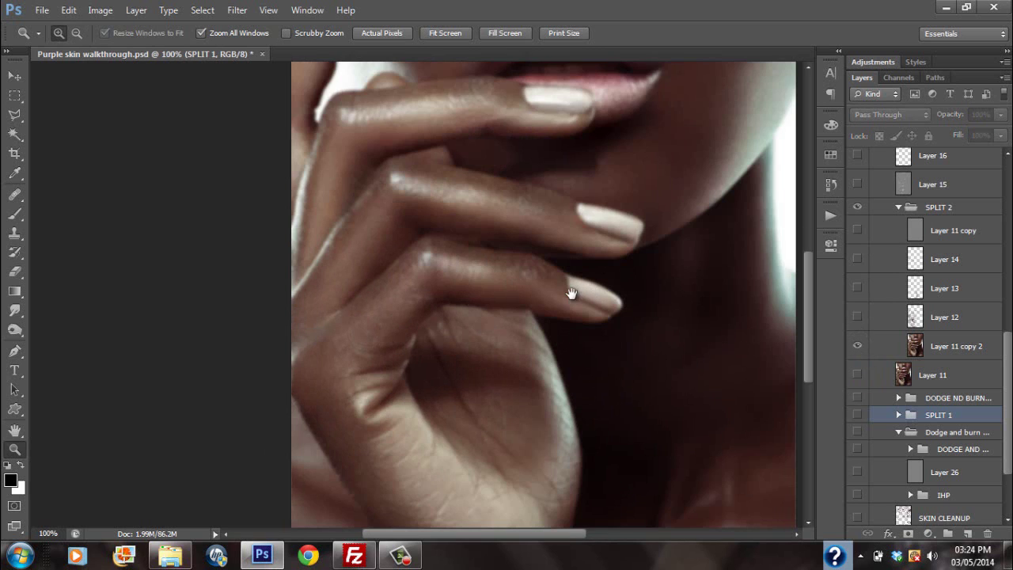
left_click_drag(470, 261, 491, 201)
left_click(474, 241)
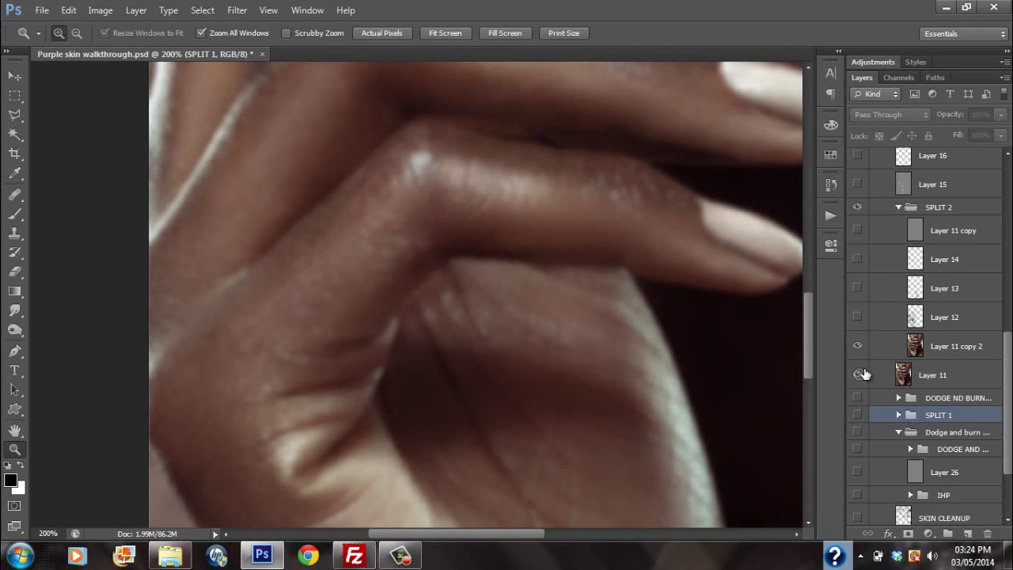
left_click(856, 374)
left_click(857, 318)
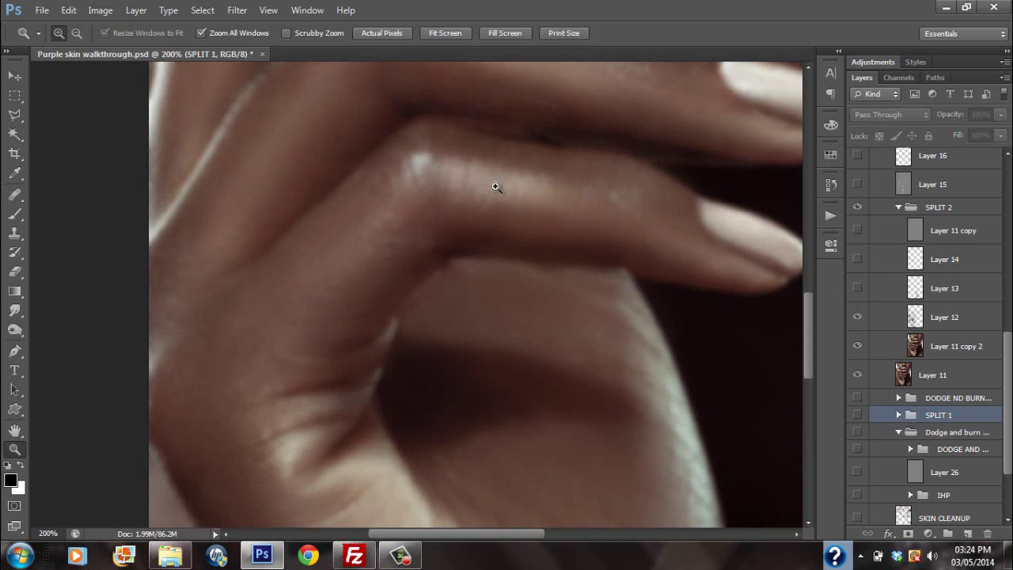
Compare the fingers with and without Layer 12, show Layer 13 and Layer 14 in the SPLIT 2 group, and return to the whole portrait.
left_click_drag(606, 239, 583, 356)
left_click(859, 318)
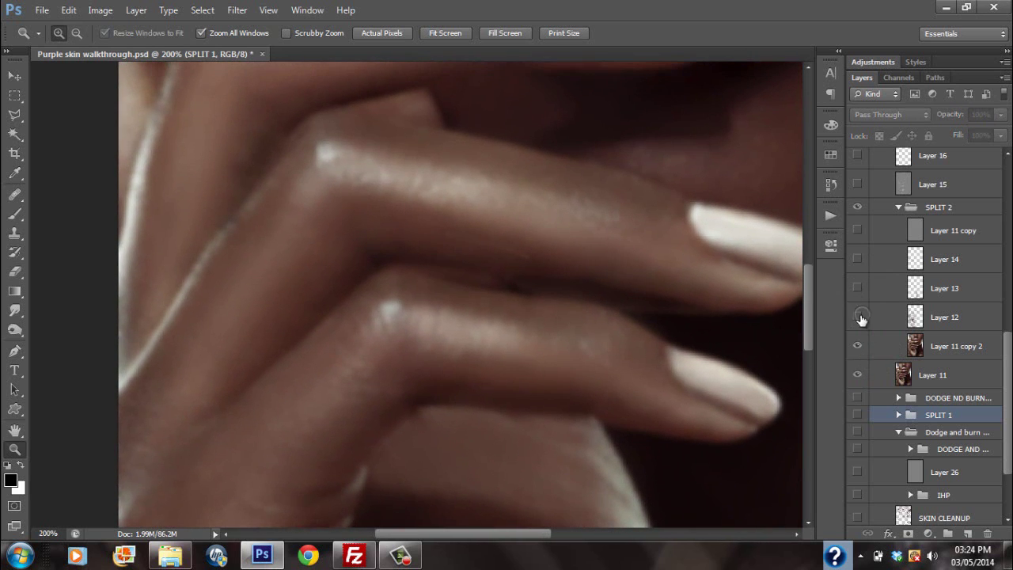
left_click(862, 317)
left_click(860, 288)
left_click(859, 259)
left_click(446, 33)
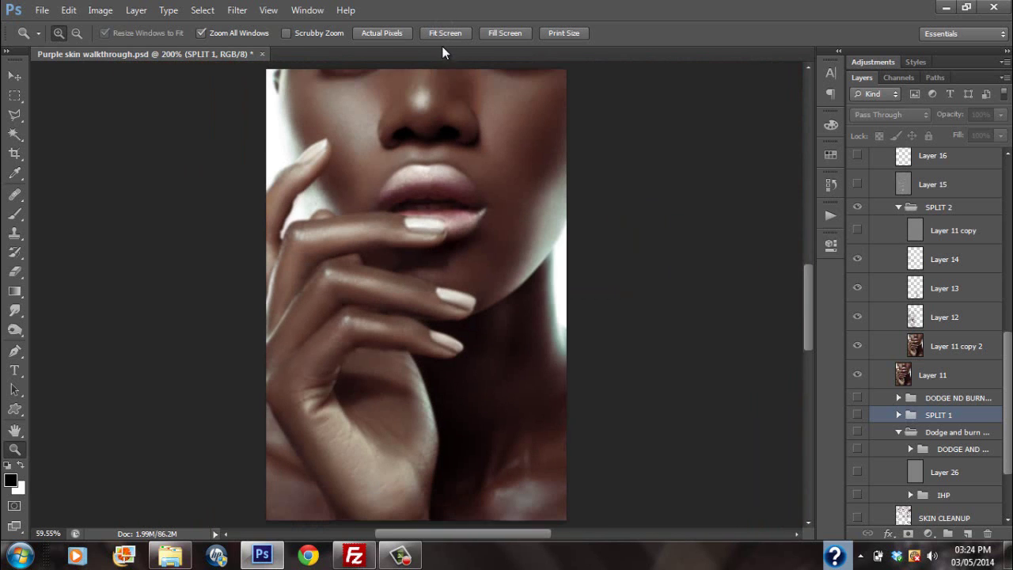
Isolate Layer 11 copy to examine the finger texture at 200% zoom, and view it combined with the other layers on the whole portrait.
left_click(857, 231, "alt")
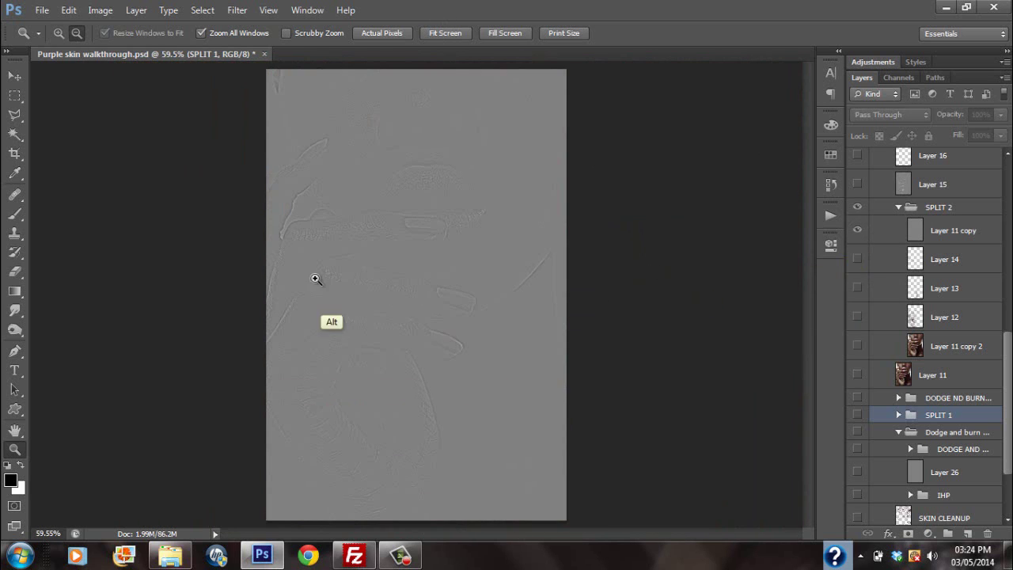
left_click(326, 275)
left_click(326, 276)
left_click_drag(619, 238, 591, 251)
left_click(857, 230, "alt")
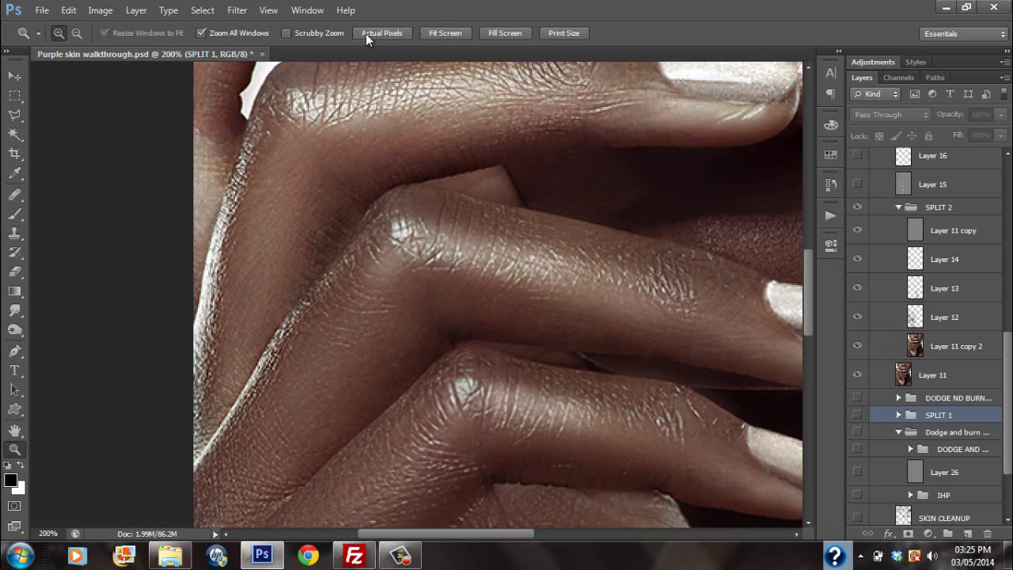
left_click(427, 32)
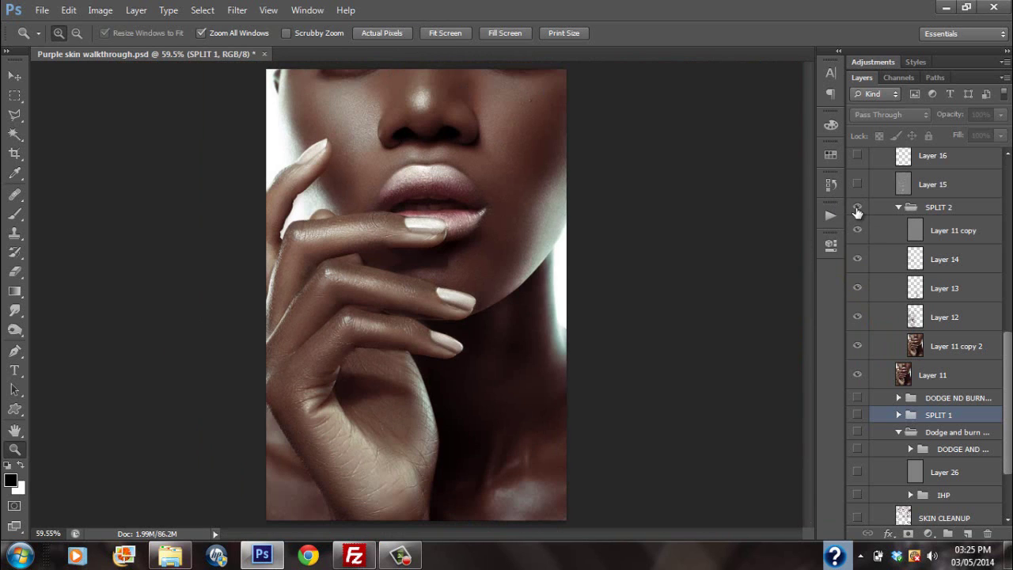
Compare the whole portrait with and without the SPLIT 2 group, and collapse the group.
left_click(857, 207)
left_click(857, 207)
scroll(1008, 373, "up", 3)
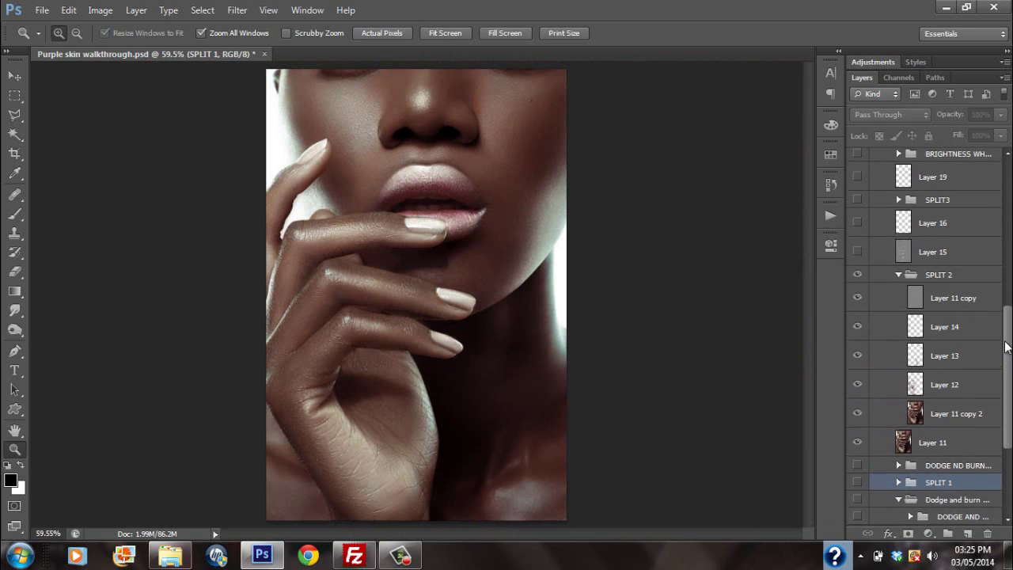
left_click(856, 292)
left_click(856, 293)
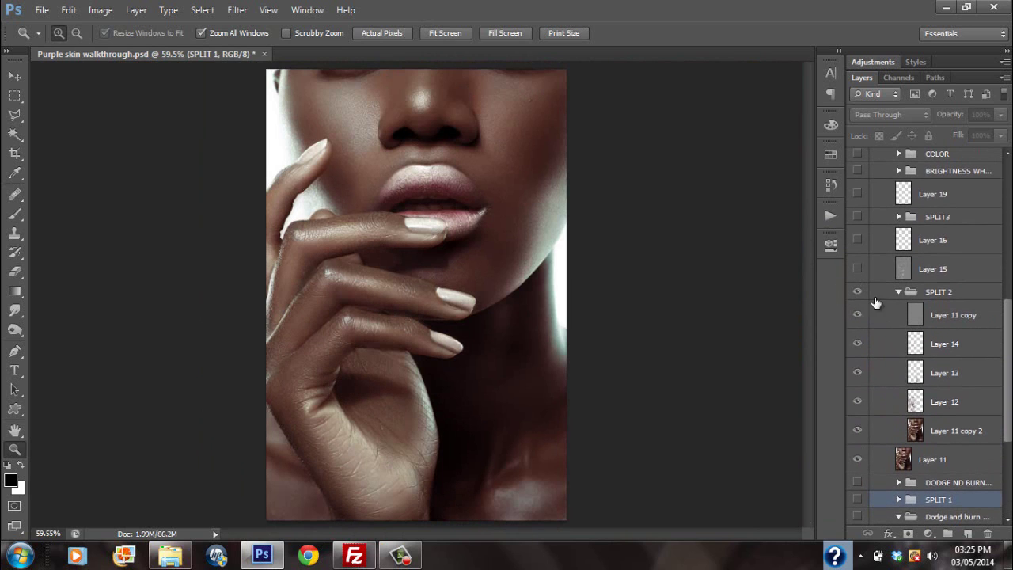
scroll(1005, 299, "up", 2)
left_click(856, 350)
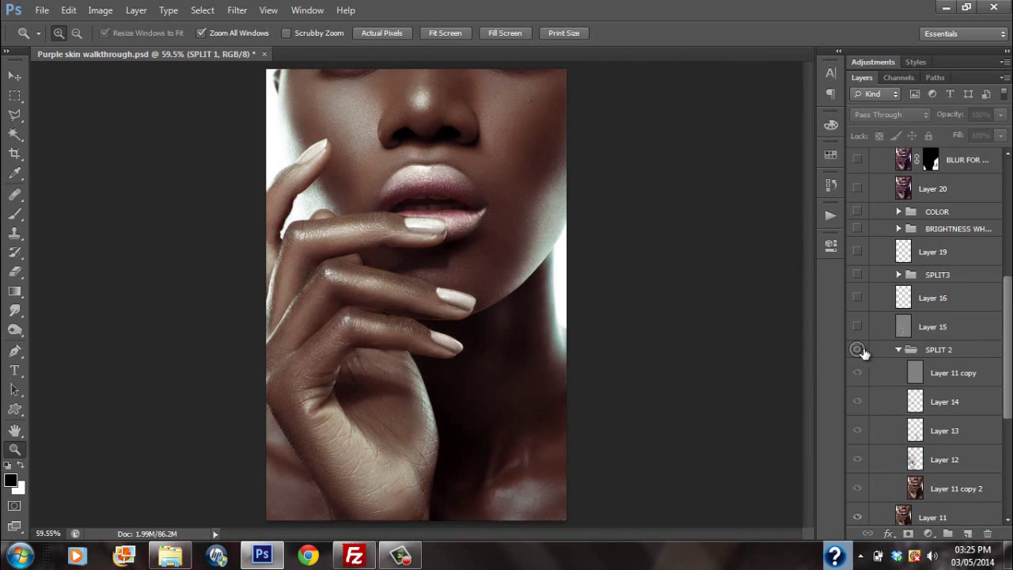
left_click(857, 351)
left_click(898, 350)
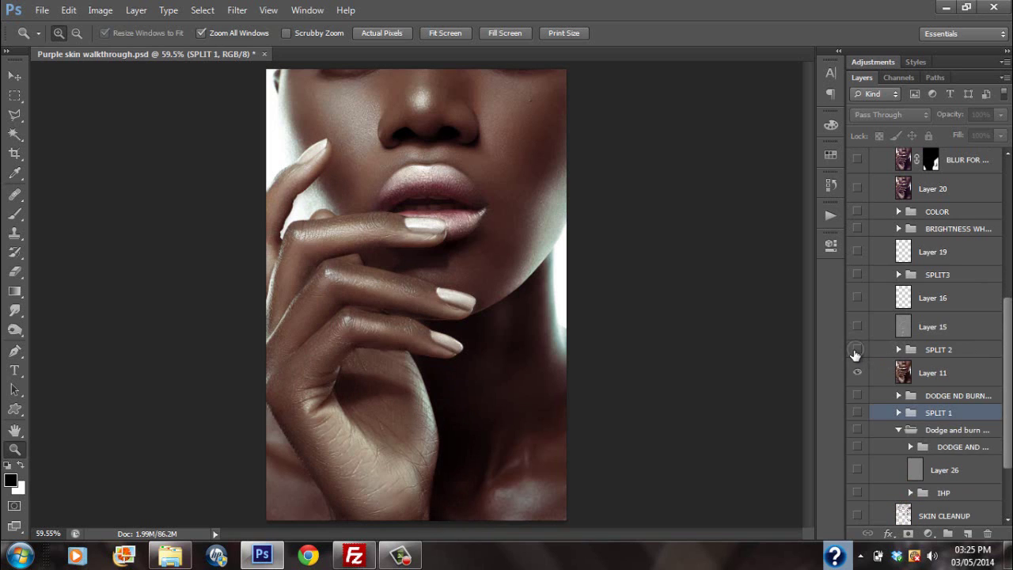
left_click(856, 351)
left_click(856, 350)
Show Layer 15, Layer 16 and the SPLIT3 group, and compare the whole portrait with and without SPLIT3.
left_click(859, 327)
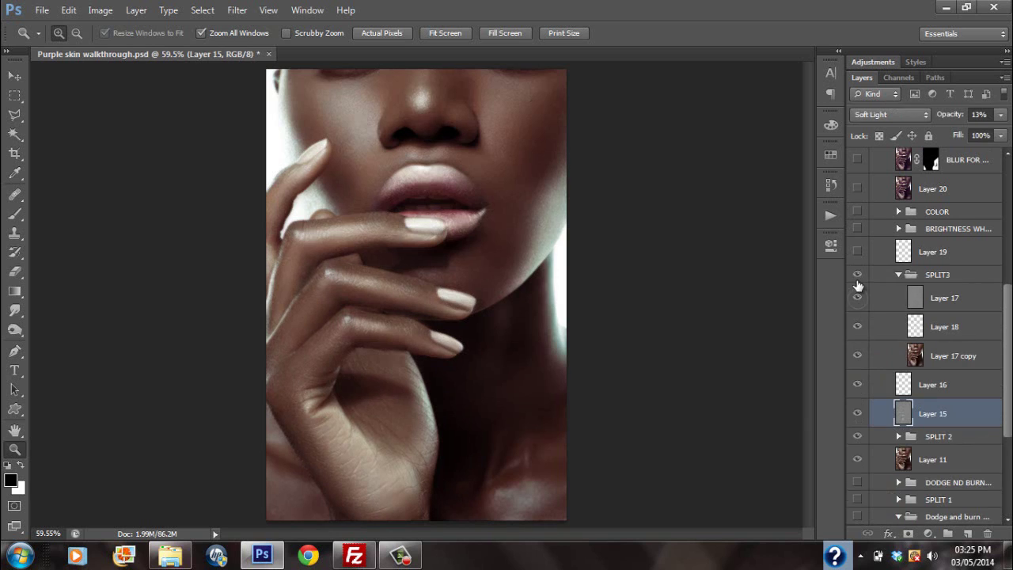
left_click(857, 274)
left_click(856, 276)
left_click(856, 276)
left_click(856, 276)
left_click(856, 276)
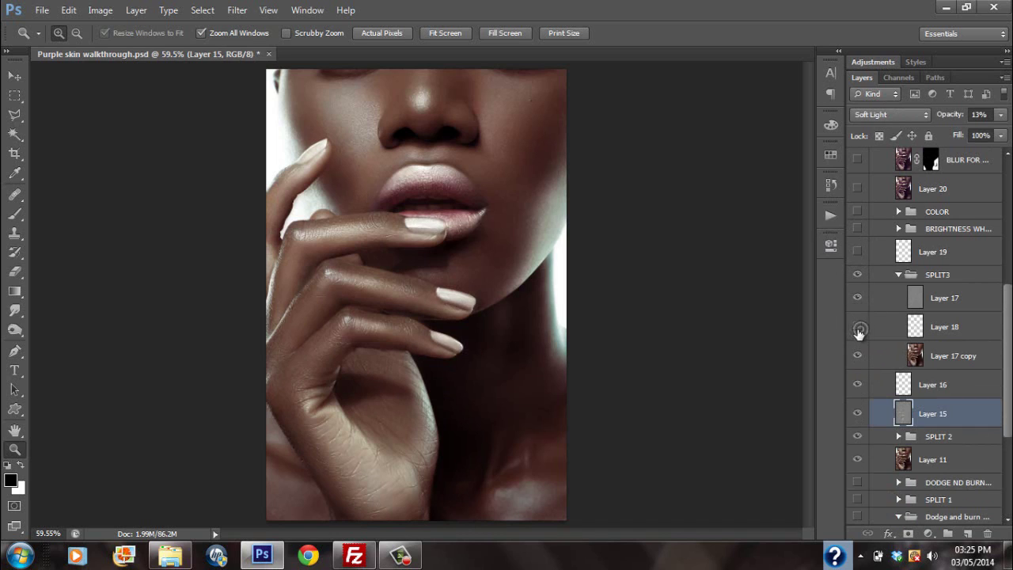
left_click(857, 275)
left_click(857, 274)
left_click(462, 34)
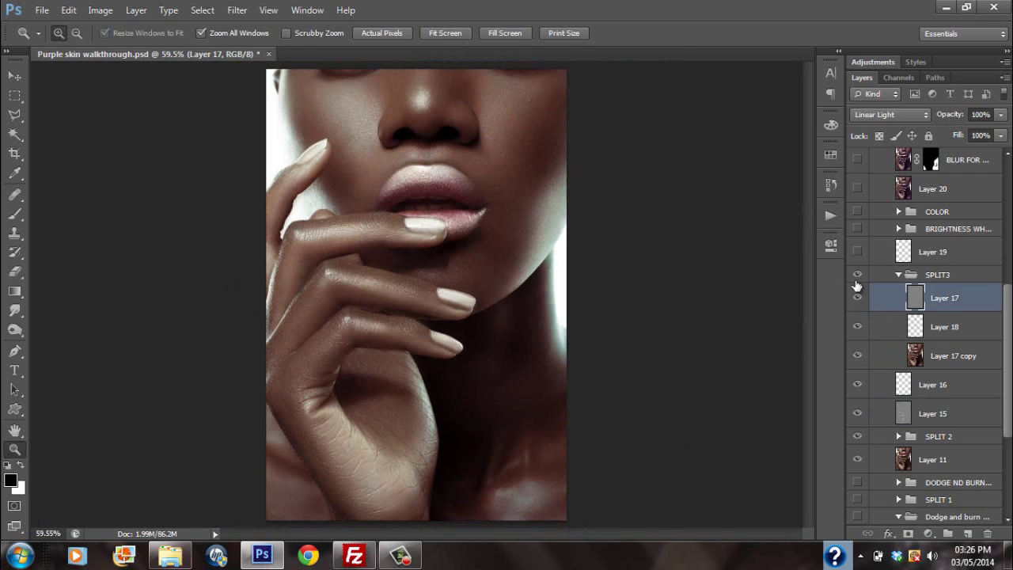
Toggle the visibility of Layer 18 in the SPLIT3 group to compare its effect, and collapse the group.
left_click(859, 327)
left_click(859, 327)
left_click(859, 327)
left_click(860, 329)
left_click(858, 327)
left_click(858, 328)
left_click(857, 326)
left_click(856, 328)
left_click(906, 275)
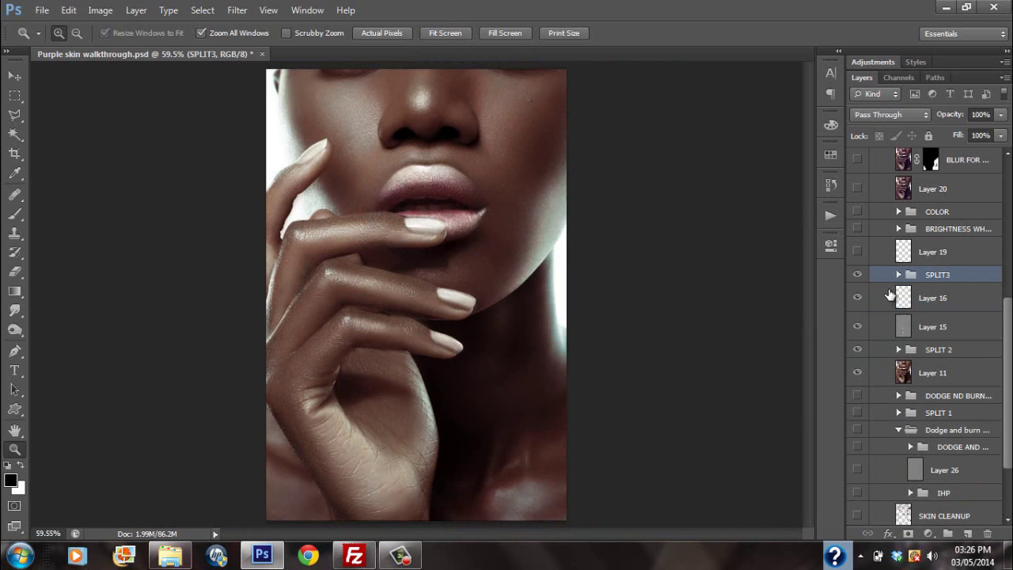
left_click(898, 274)
Show Layer 19 above the SPLIT3 group and compare its effect around the lips and fingers at 100% zoom.
left_click(858, 273)
left_click(857, 252)
left_click(423, 224)
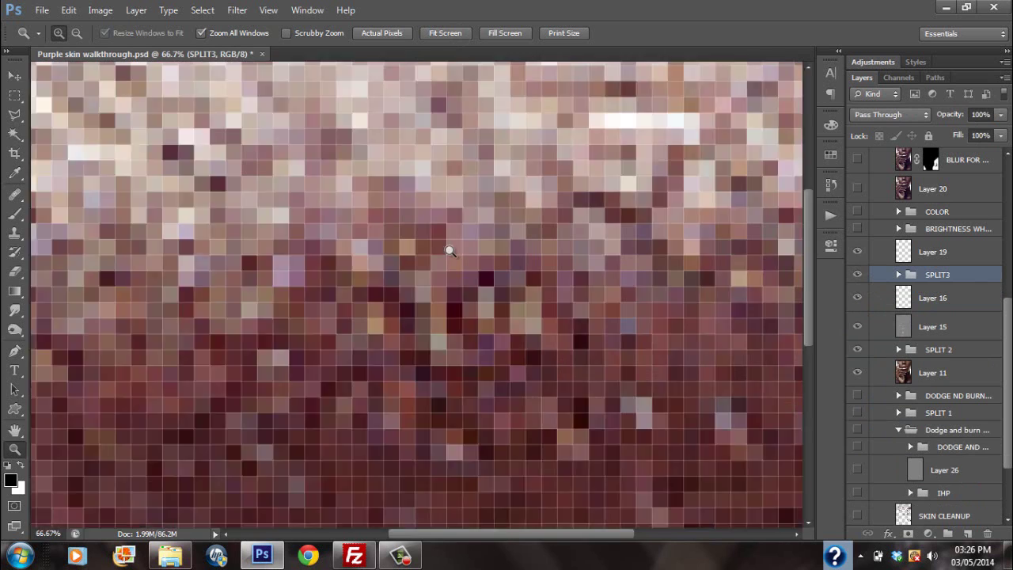
left_click(382, 34)
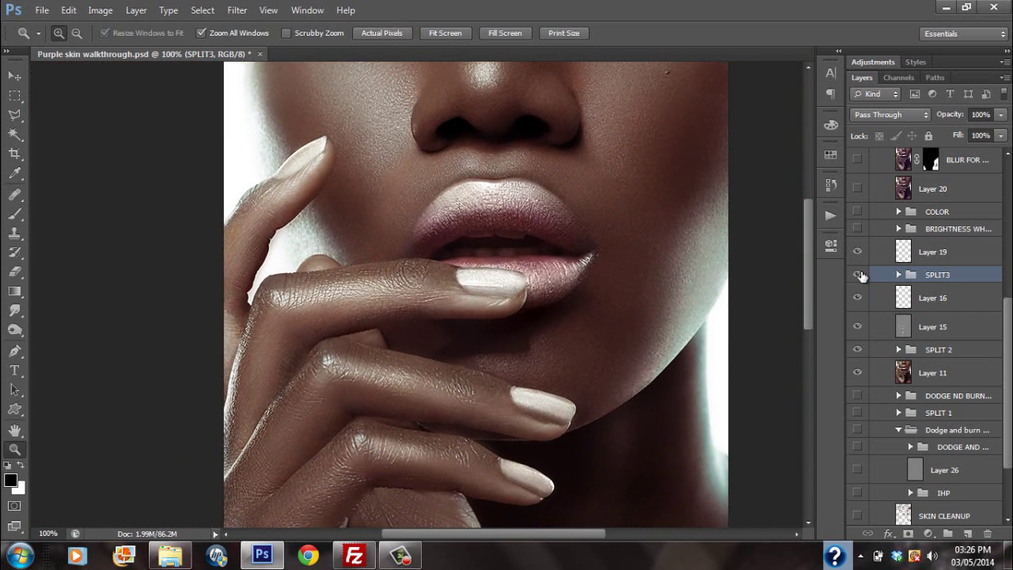
left_click(858, 256)
left_click(858, 252)
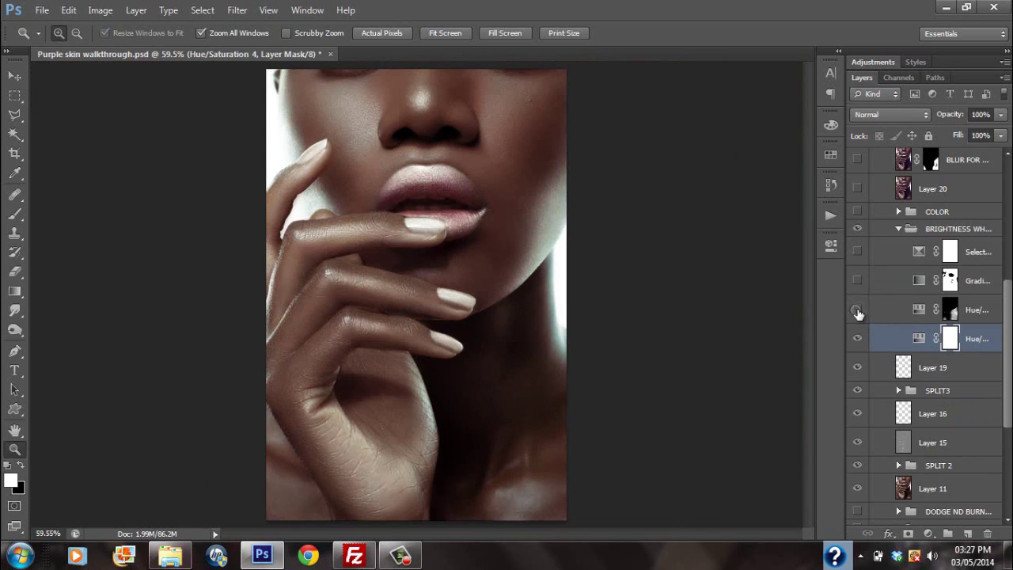
Show the Hue/Saturation 3 adjustment in the BRIGHTNESS WHITES COLOR group, view its layer mask alone, and compare the portrait with and without it.
left_click(857, 312)
left_click(949, 311, "alt")
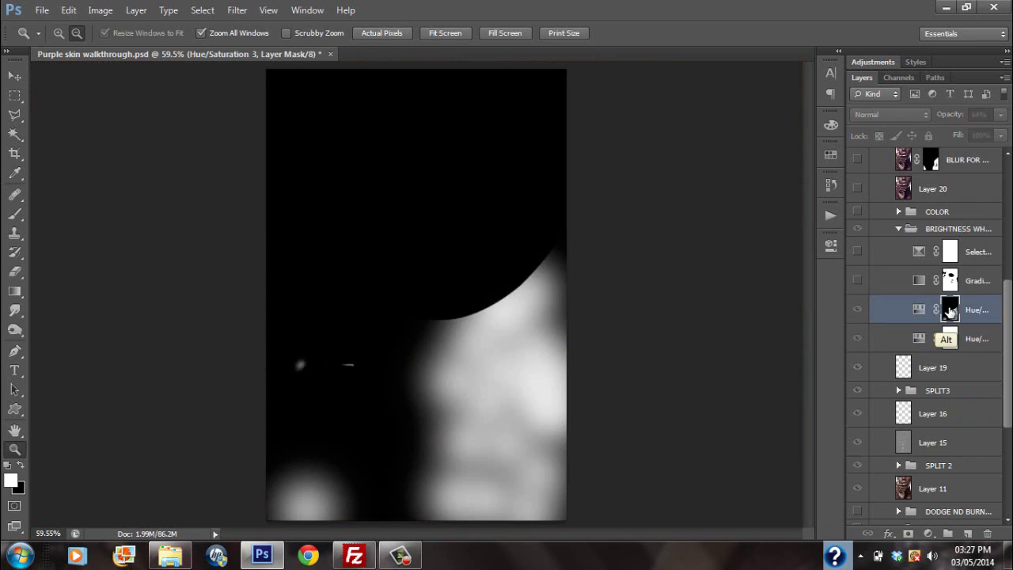
left_click(949, 311, "alt")
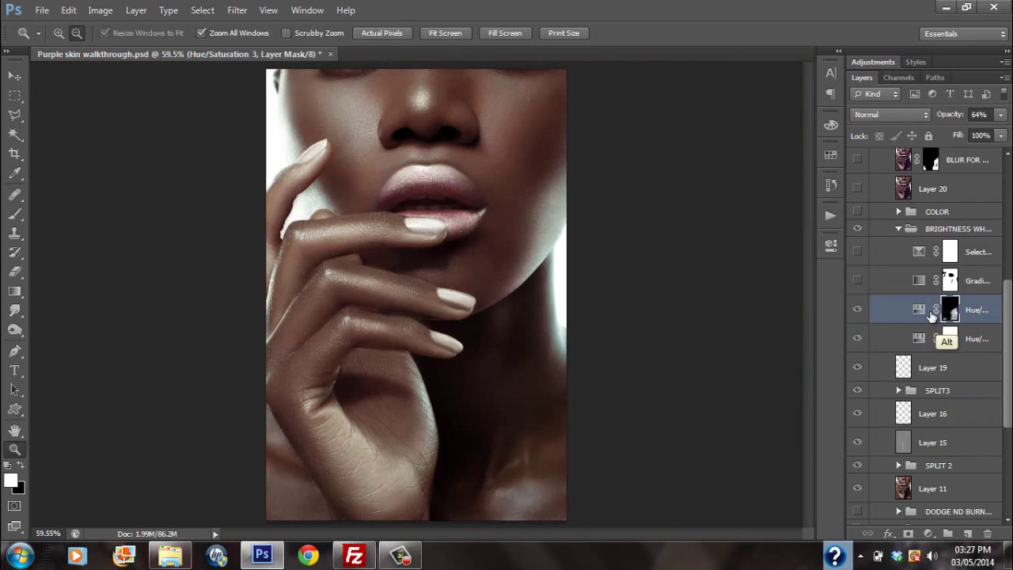
left_click(859, 312)
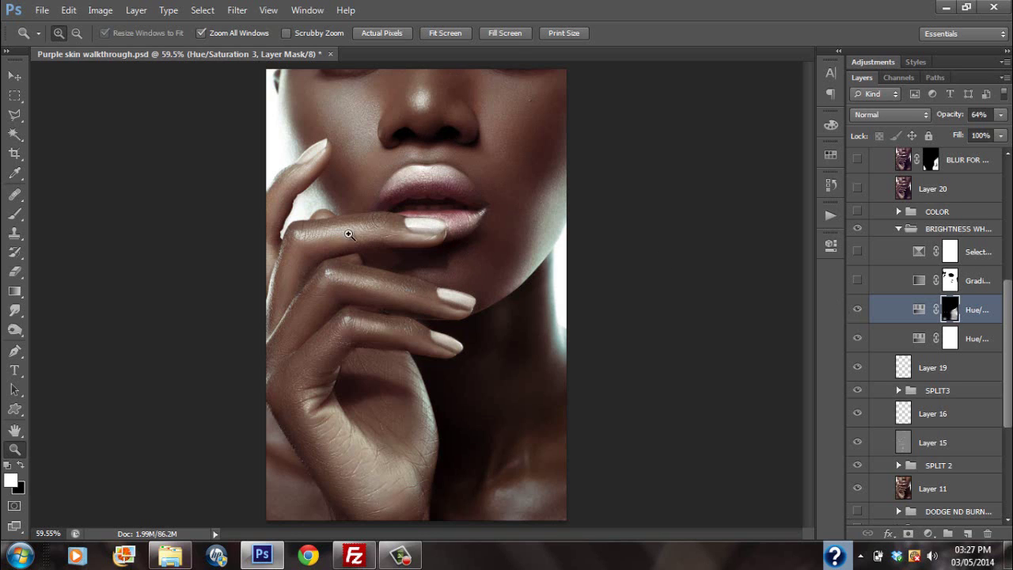
left_click(857, 313)
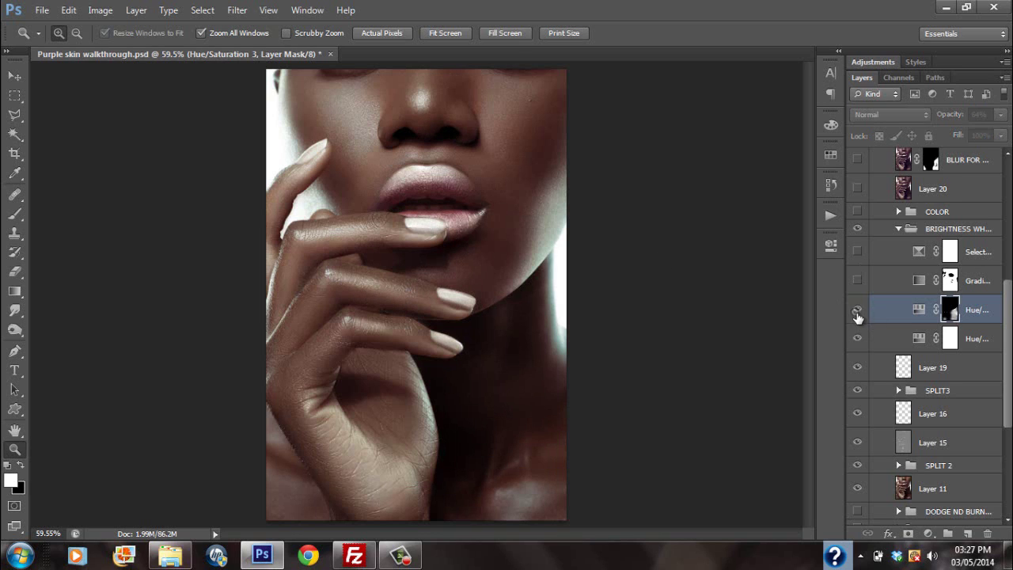
left_click(857, 315)
left_click(858, 313)
left_click(857, 313)
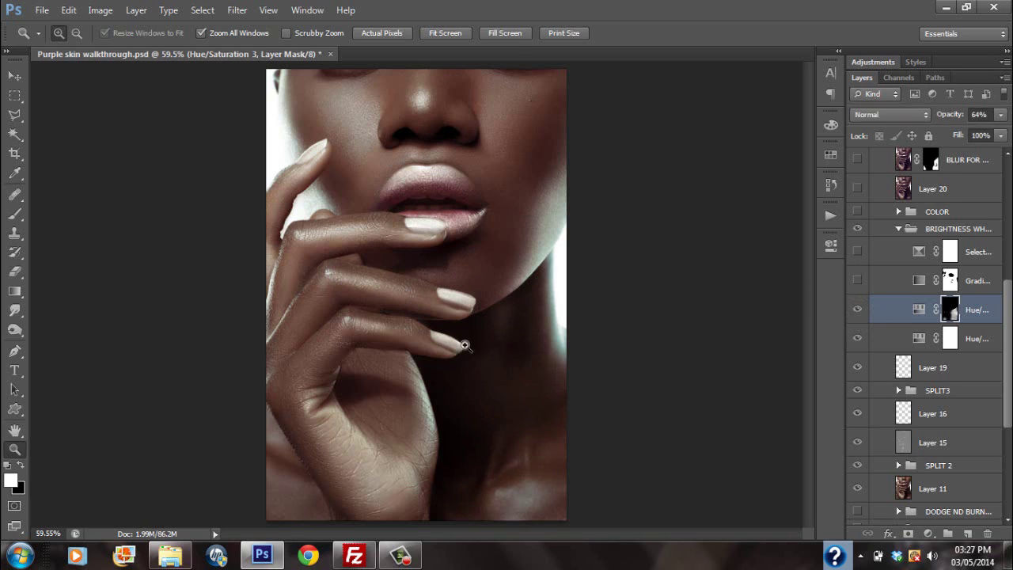
Show the Gradient Map 1 adjustment, view its layer mask alone, and compare the portrait with and without the adjustment.
left_click(857, 281)
left_click(870, 283)
left_click(950, 282, "alt")
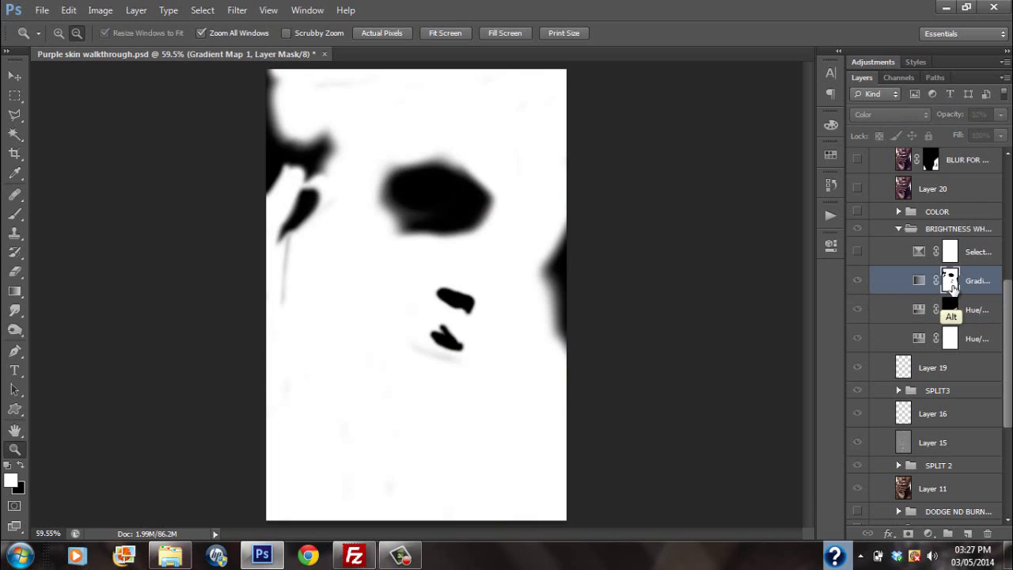
left_click(950, 283, "alt")
left_click(857, 286)
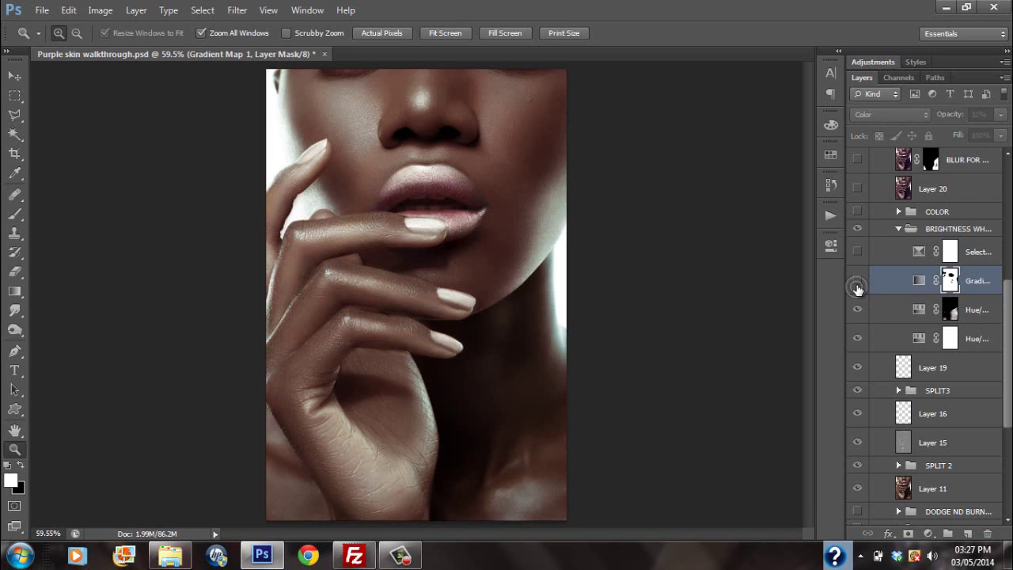
left_click(857, 287)
left_click(950, 281, "alt")
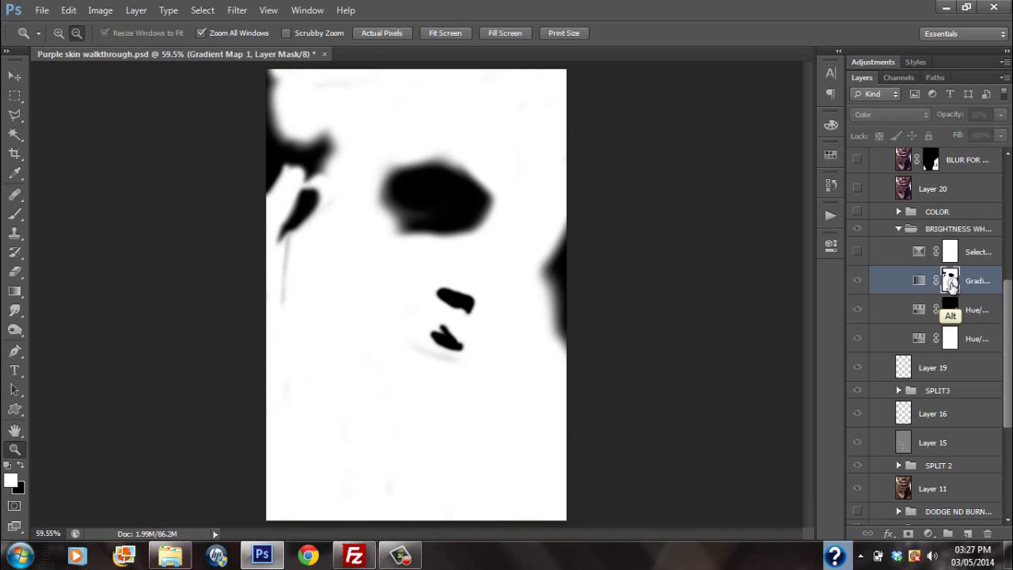
left_click(949, 282, "alt")
Show the Selective Color adjustment in the BRIGHTNESS WHITES COLOR group and compare the portrait with and without it.
left_click(858, 255)
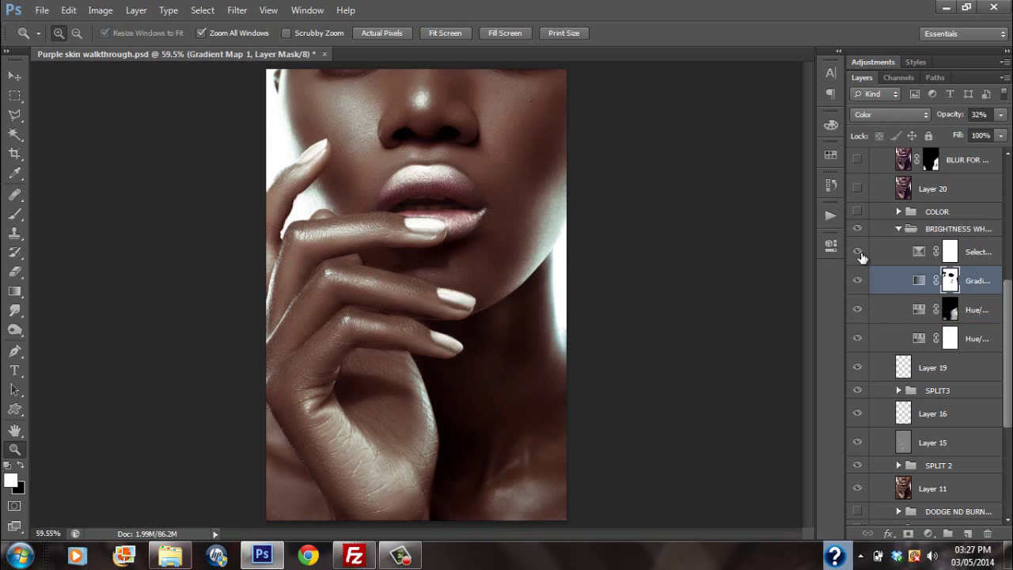
left_click(857, 253)
left_click(856, 253)
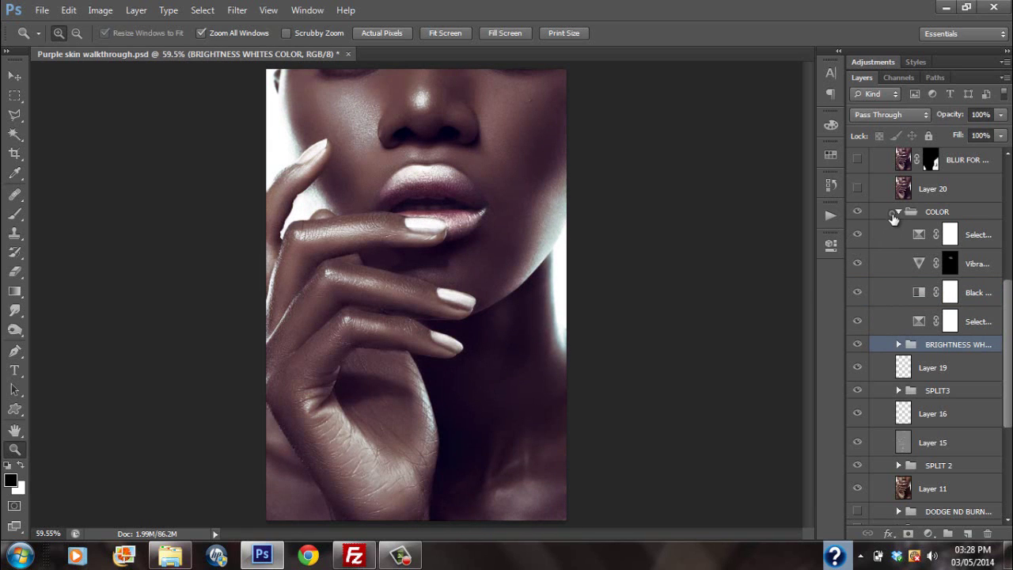
Collapse the COLOR group and compare the whole portrait with and without it.
left_click(892, 213)
left_click(897, 211)
left_click(859, 212)
left_click(859, 213)
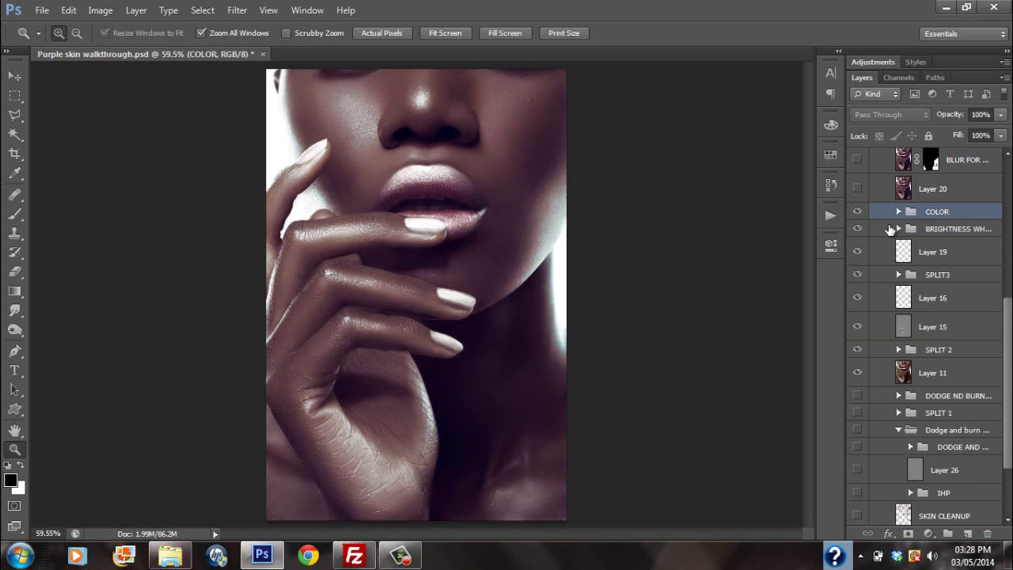
Expand the COLOR group and toggle its Black & White and Vibrance adjustments to compare their effect.
left_click(896, 212)
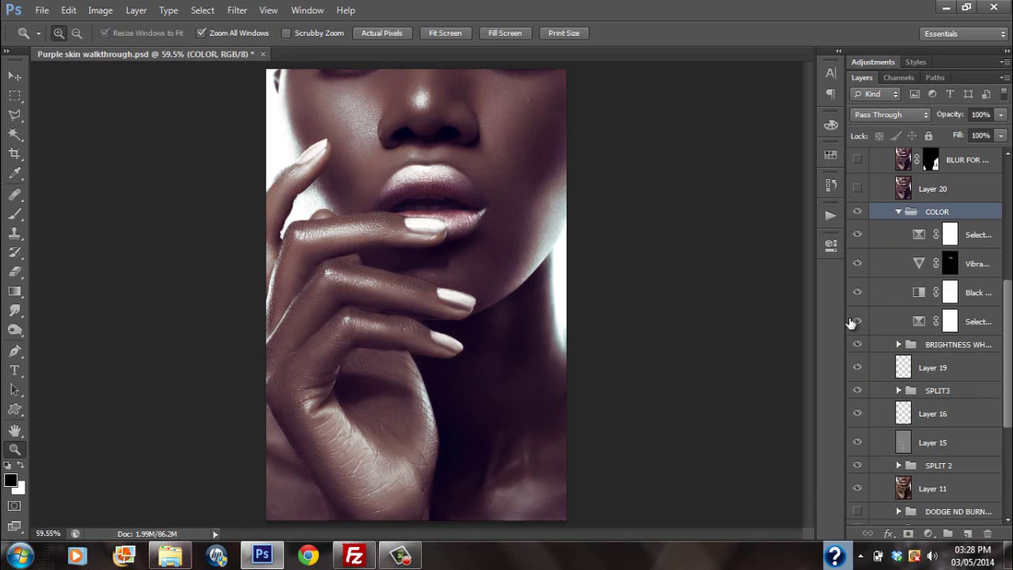
left_click_drag(860, 295, 864, 257)
left_click_drag(863, 294, 860, 271)
Examine the settings of the Selective Color 1 adjustment in the COLOR group and select the Black & White 1 adjustment.
double_click(917, 322)
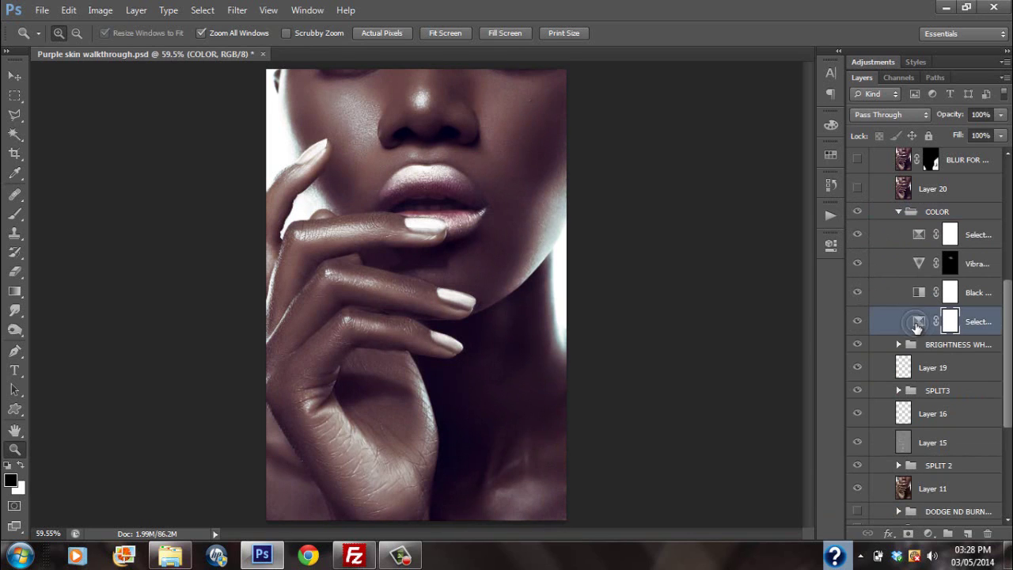
left_click(789, 237)
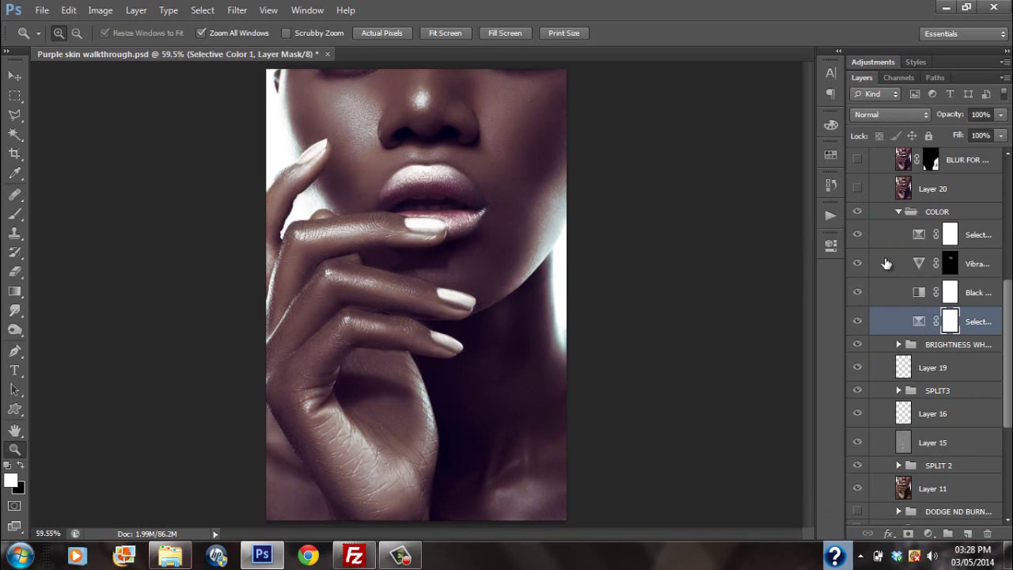
left_click(918, 295)
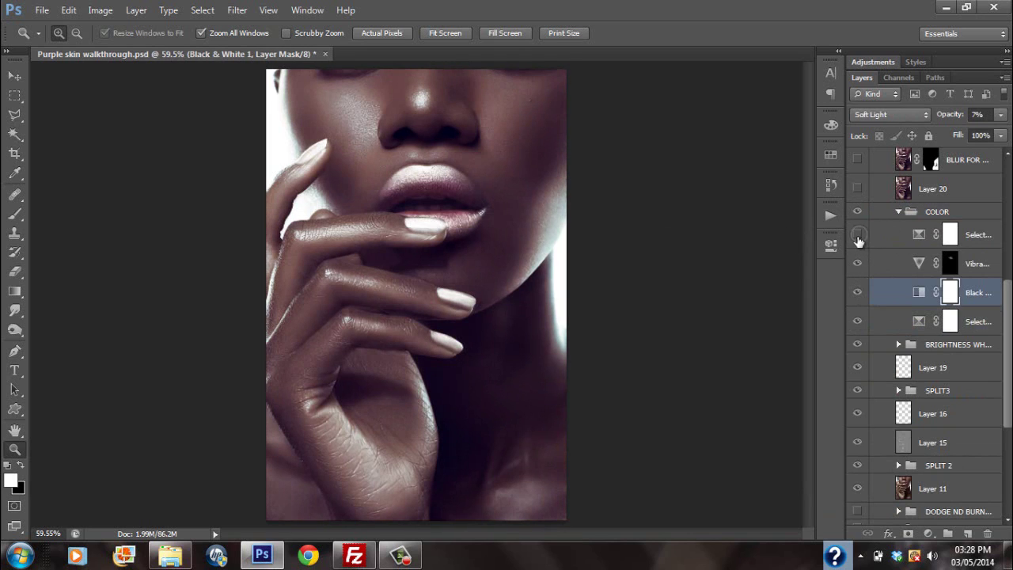
Compare the portrait with and without the Selective Color 3 adjustment in the COLOR group, and select that adjustment.
left_click(858, 235)
left_click(862, 235)
left_click(918, 236)
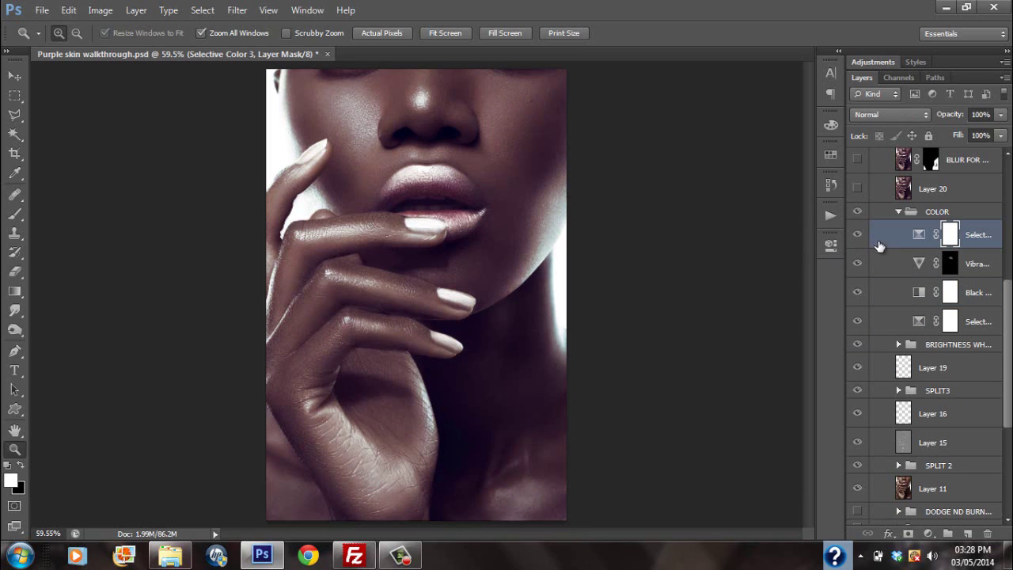
Unlink the layer mask of the Vibrance 2 adjustment and compare the portrait with and without the adjustment.
left_click(857, 263)
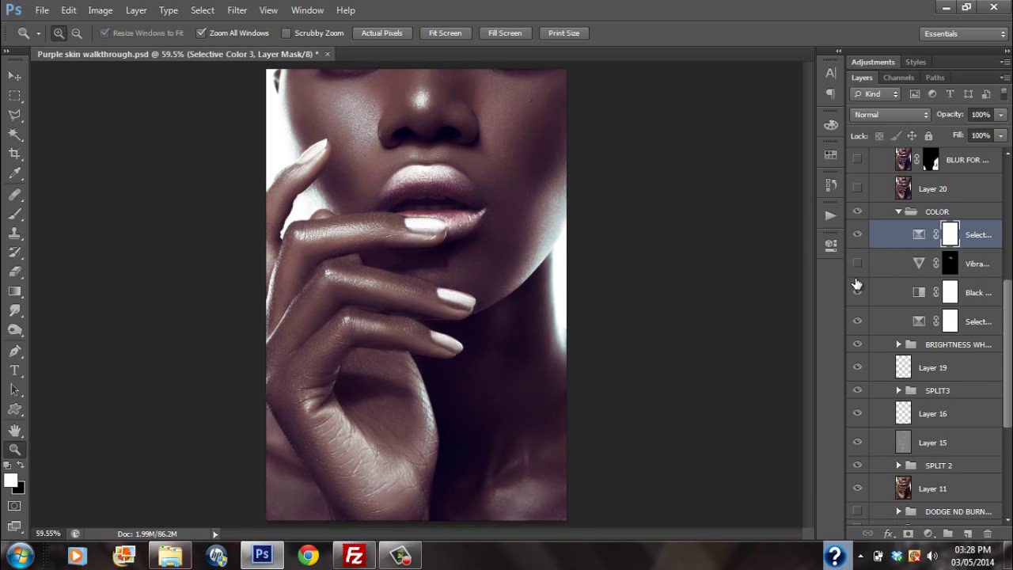
left_click(935, 264)
left_click(951, 268)
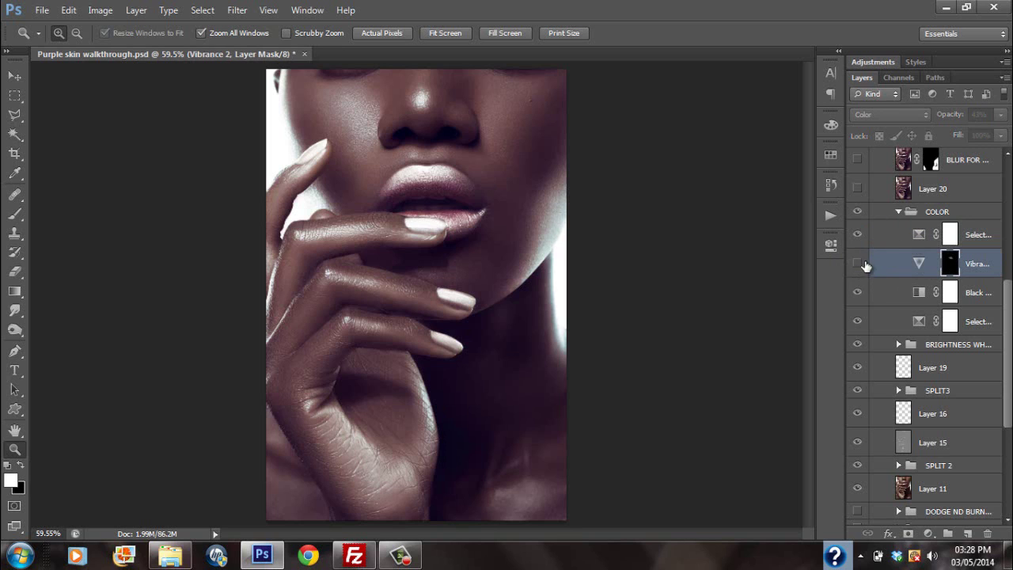
left_click(856, 264)
Examine the Blacks settings of the Selective Color 3 adjustment and compare the portrait with and without the adjustment.
double_click(916, 237)
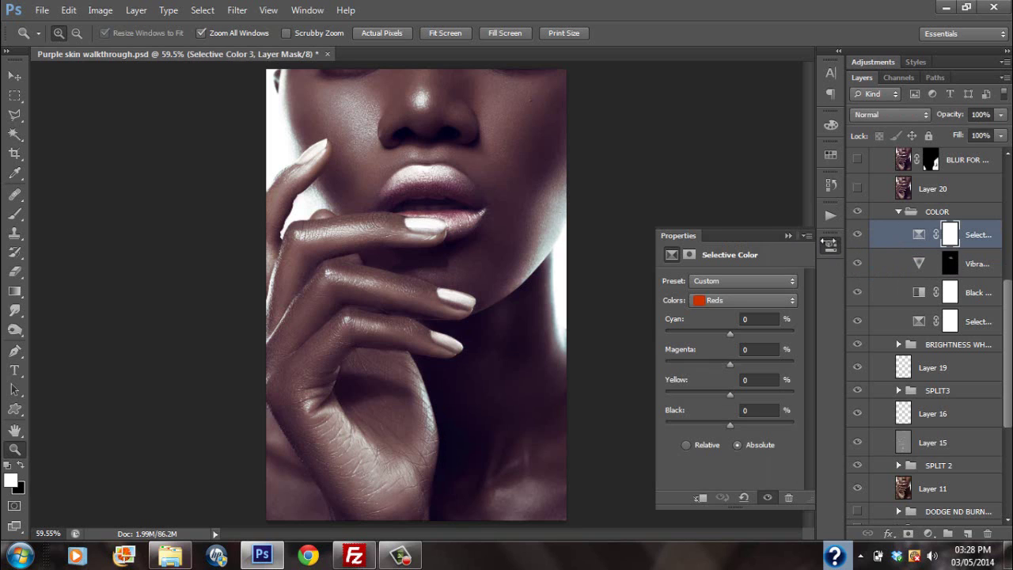
left_click(730, 300)
left_click(722, 407)
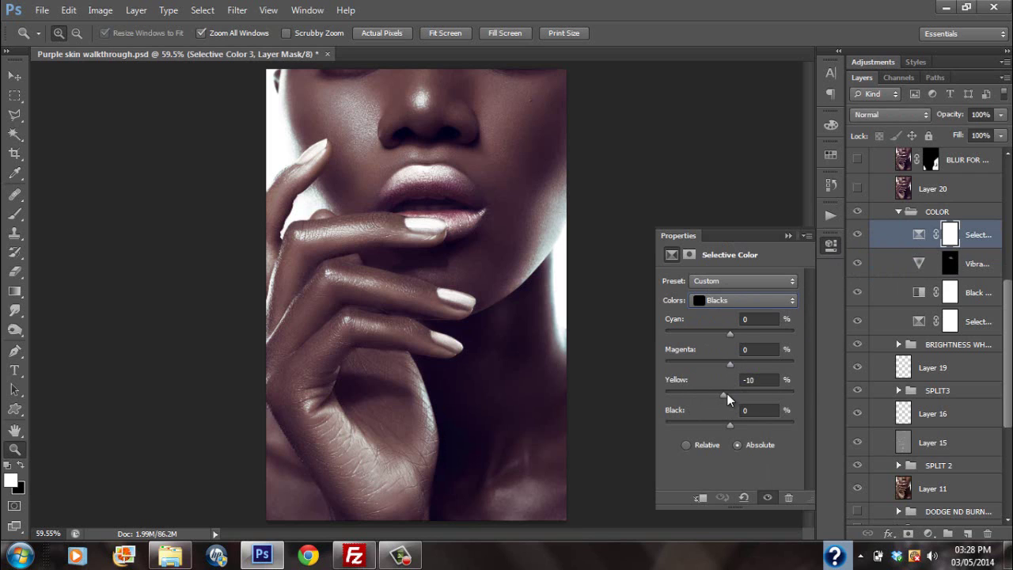
left_click(738, 305)
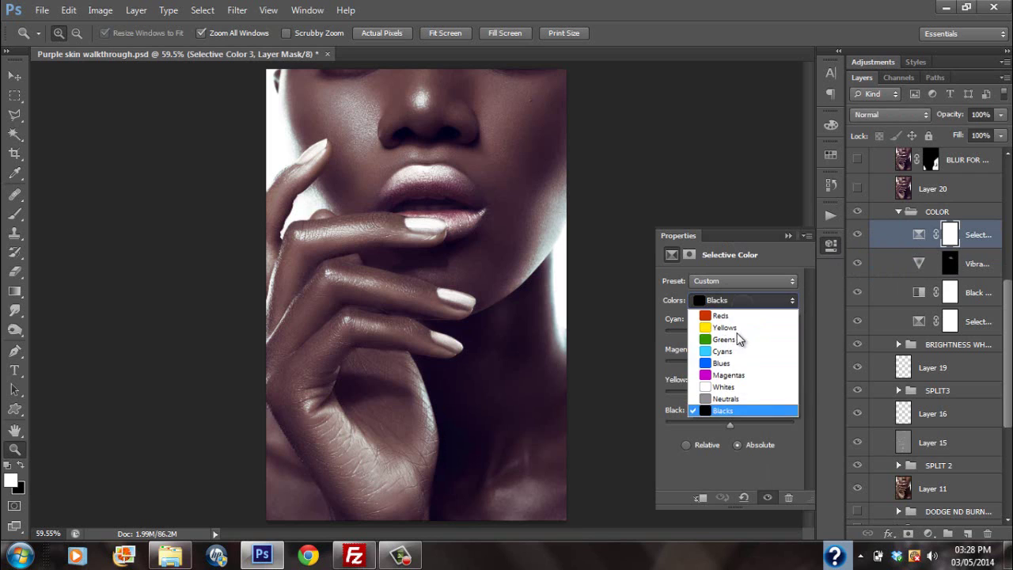
left_click(716, 410)
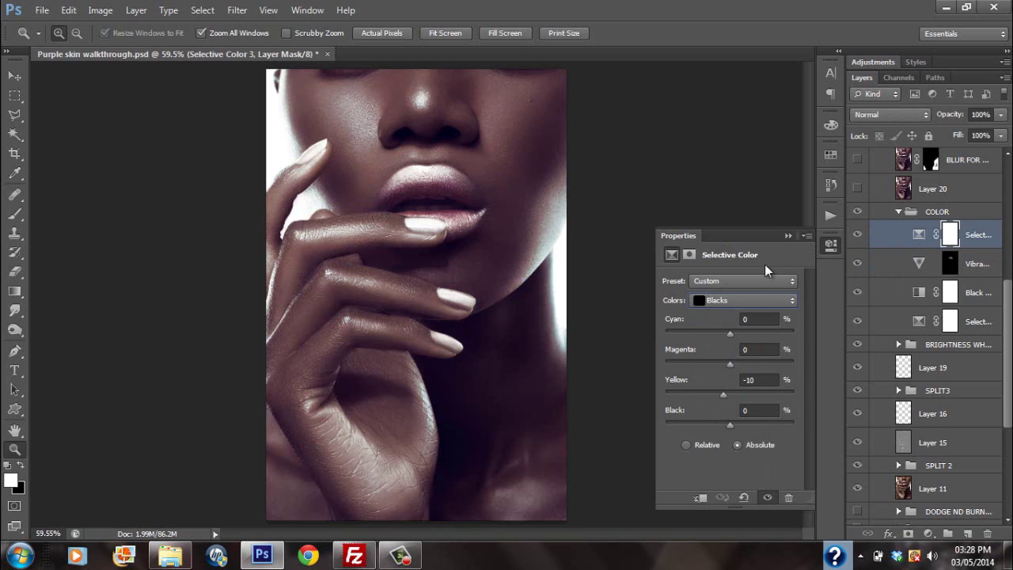
left_click(859, 236)
left_click(859, 236)
left_click(789, 236)
Collapse the COLOR group, show Layer 20 and the BLUR FOR DEPTH layer, and select BLUR FOR DEPTH.
left_click(897, 213)
left_click(884, 215)
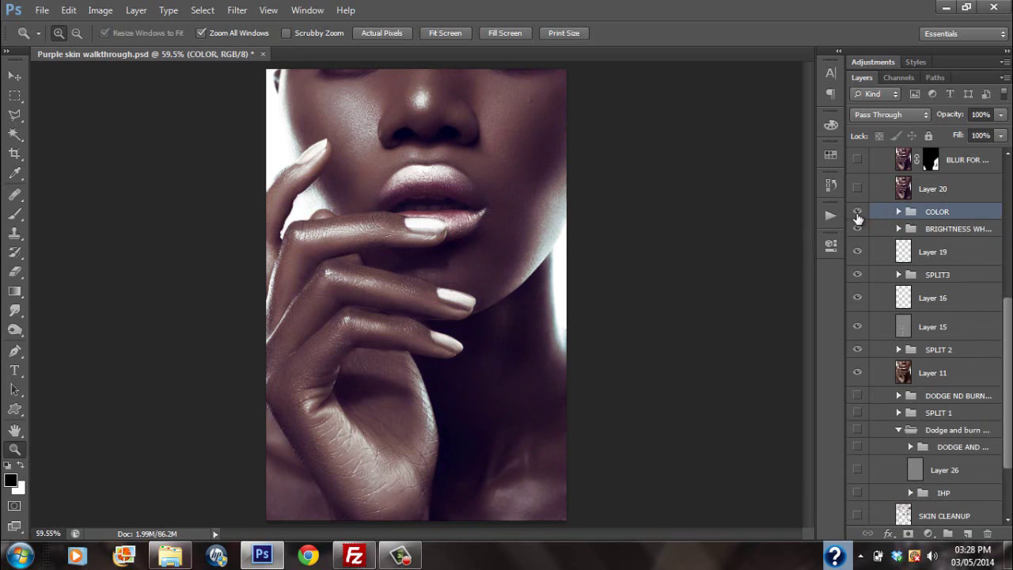
left_click(856, 189)
scroll(994, 287, "up", 2)
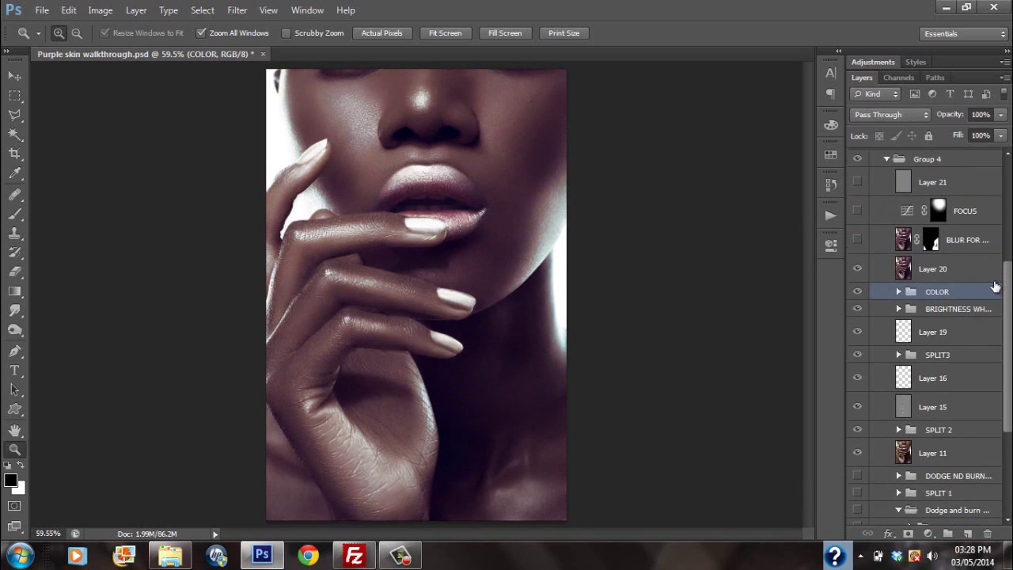
left_click(861, 239)
left_click(936, 244)
Compare the chin and jawline up close with and without the BLUR FOR DEPTH layer.
key("ctrl+1")
left_click(496, 326)
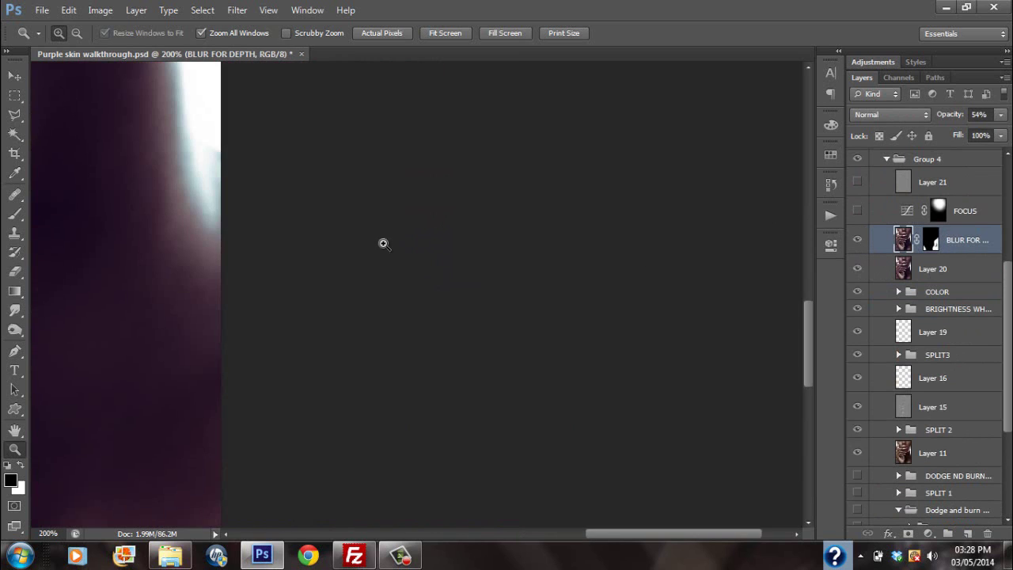
left_click_drag(322, 263, 773, 290)
left_click_drag(572, 182, 620, 343)
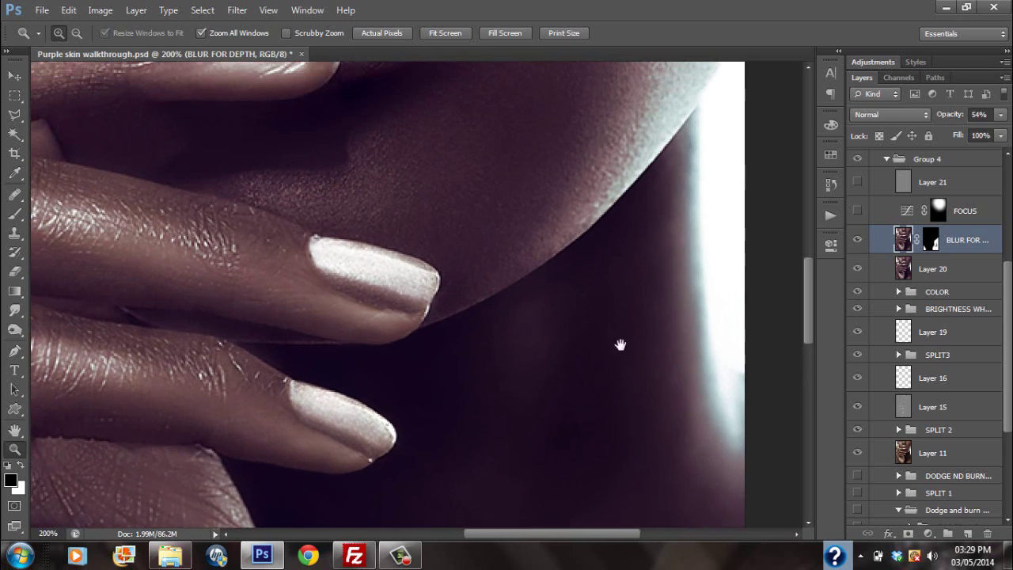
left_click(855, 240)
left_click(857, 243)
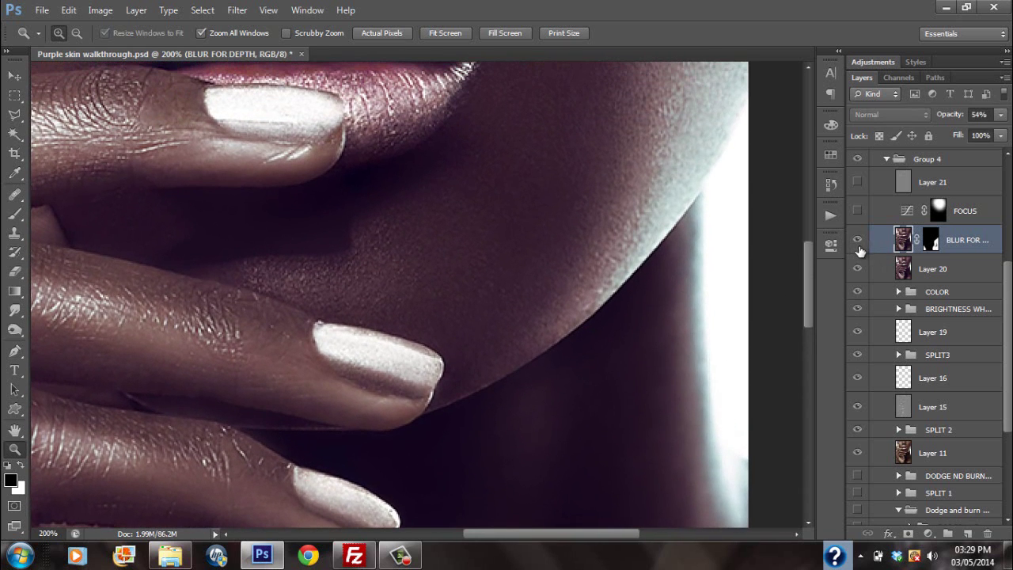
Compare the dark neck area beside the palm with and without the BLUR FOR DEPTH layer.
left_click_drag(596, 331, 613, 238)
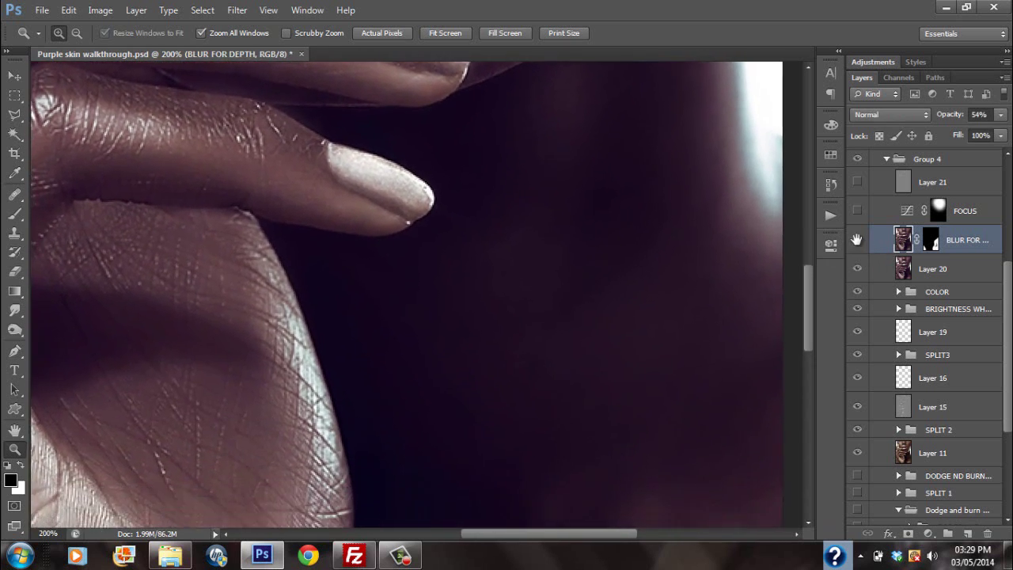
left_click(856, 242)
left_click(856, 244)
left_click(856, 246)
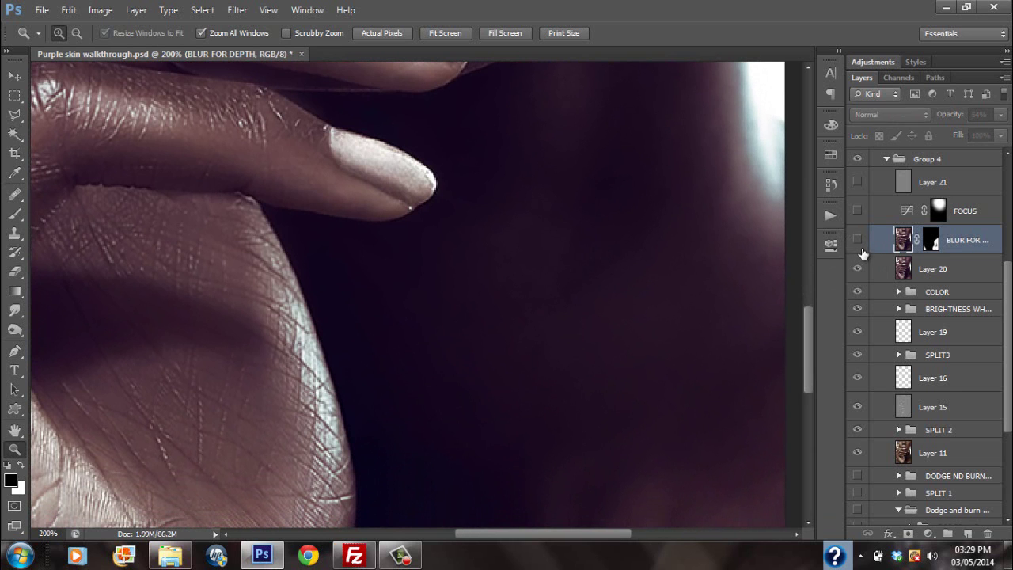
left_click(856, 245)
Compare the chest area at the portrait's lower edge with and without the BLUR FOR DEPTH layer.
left_click_drag(639, 277, 651, 174)
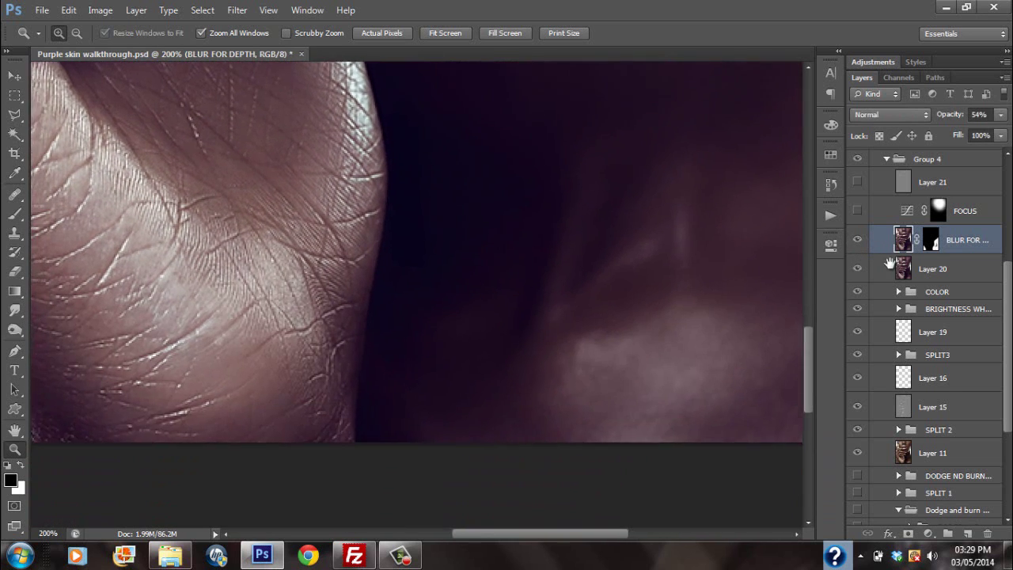
left_click(857, 239)
left_click_drag(755, 265, 678, 281)
left_click(857, 239)
left_click(857, 240)
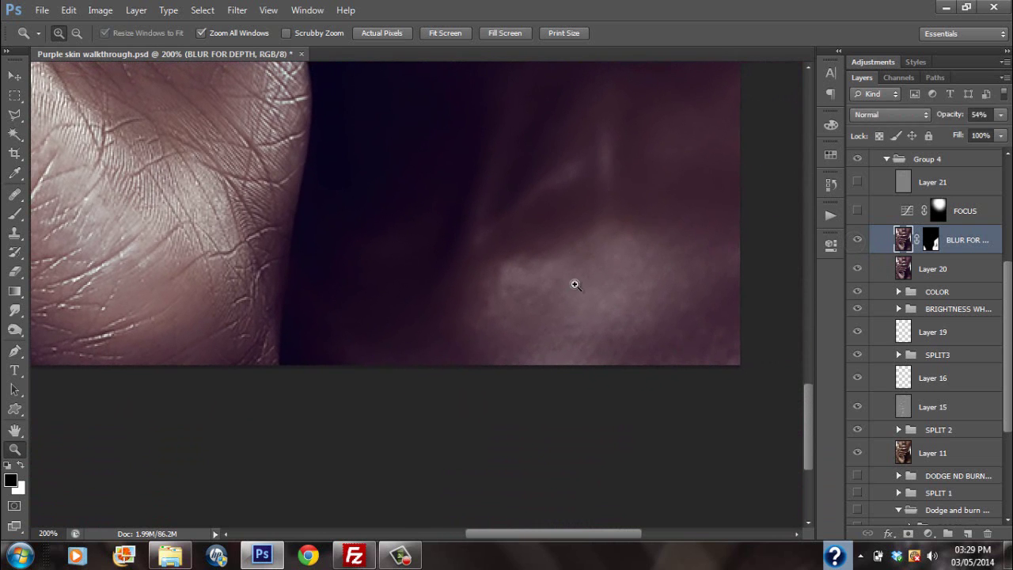
Fit the portrait in view and compare the whole image with and without the BLUR FOR DEPTH layer.
left_click(458, 34)
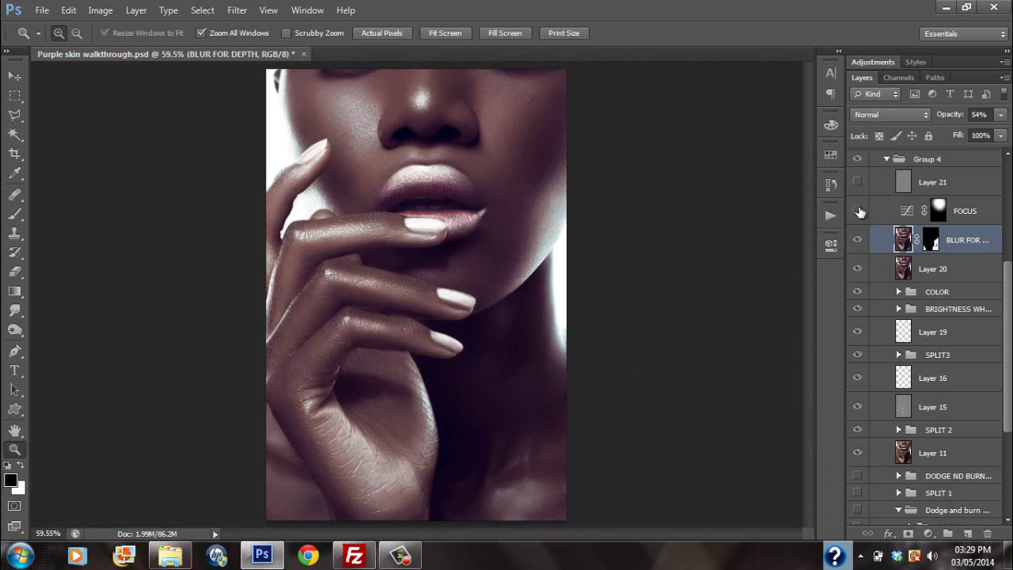
left_click(856, 240)
left_click(856, 241)
left_click(856, 240)
left_click(859, 242)
Show the FOCUS curves adjustment, examine its curve and compare the portrait with and without it.
left_click(856, 212)
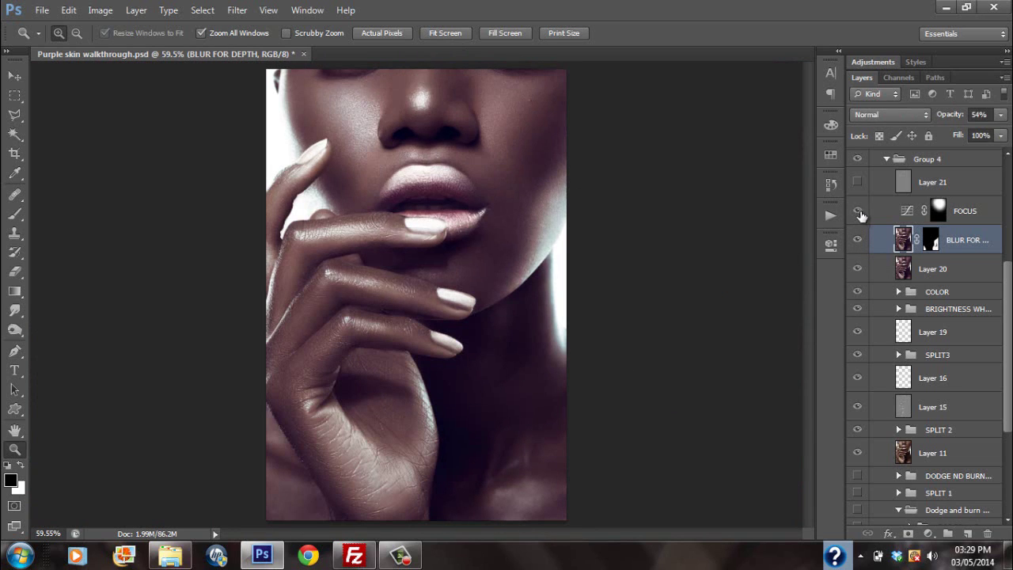
left_click(855, 212)
left_click(855, 212)
double_click(906, 210)
left_click(857, 210)
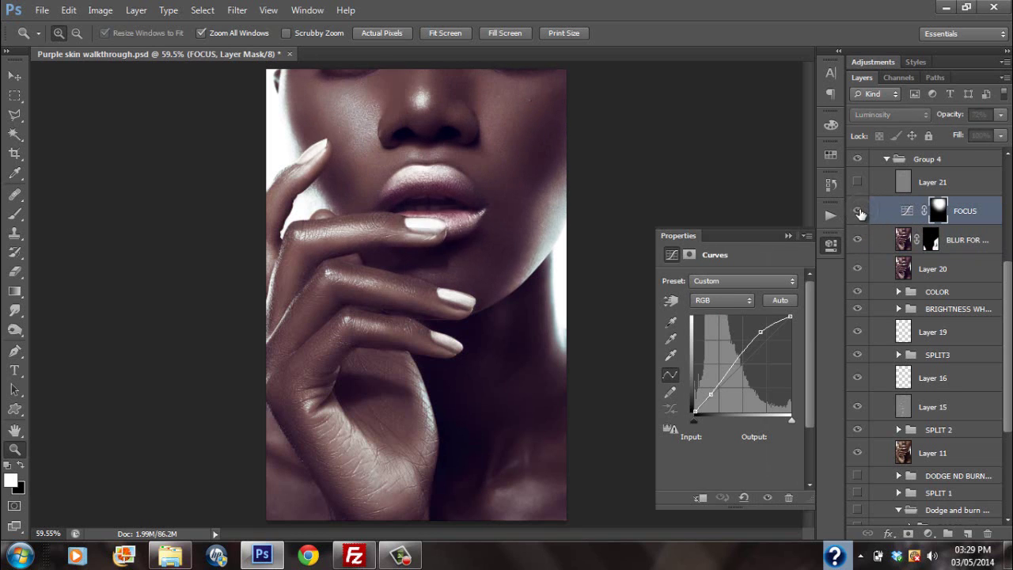
left_click(857, 211)
left_click(788, 236)
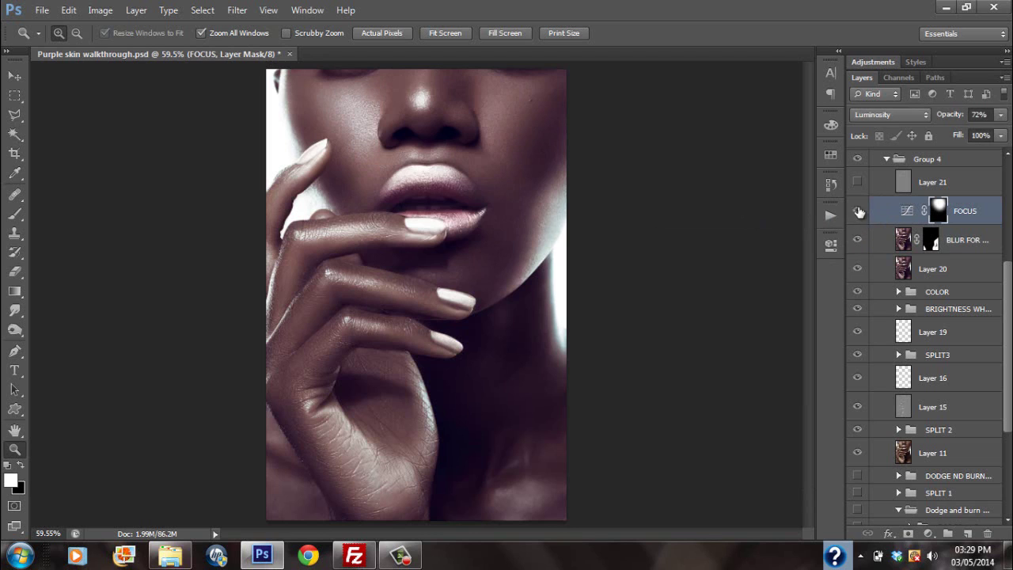
Compare the whole portrait repeatedly with and without the FOCUS adjustment.
left_click(857, 210)
left_click(856, 211)
left_click(856, 210)
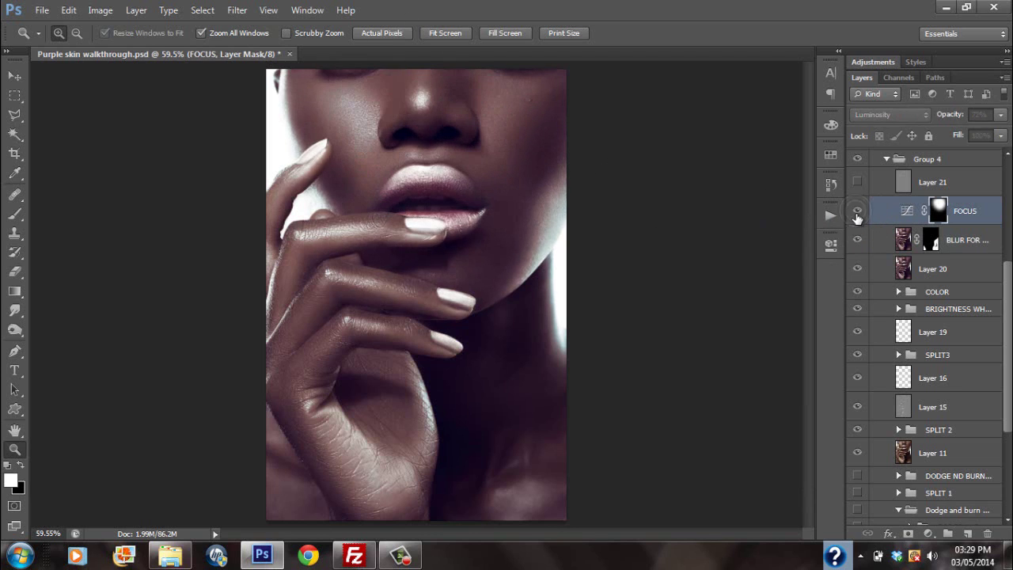
left_click(857, 211)
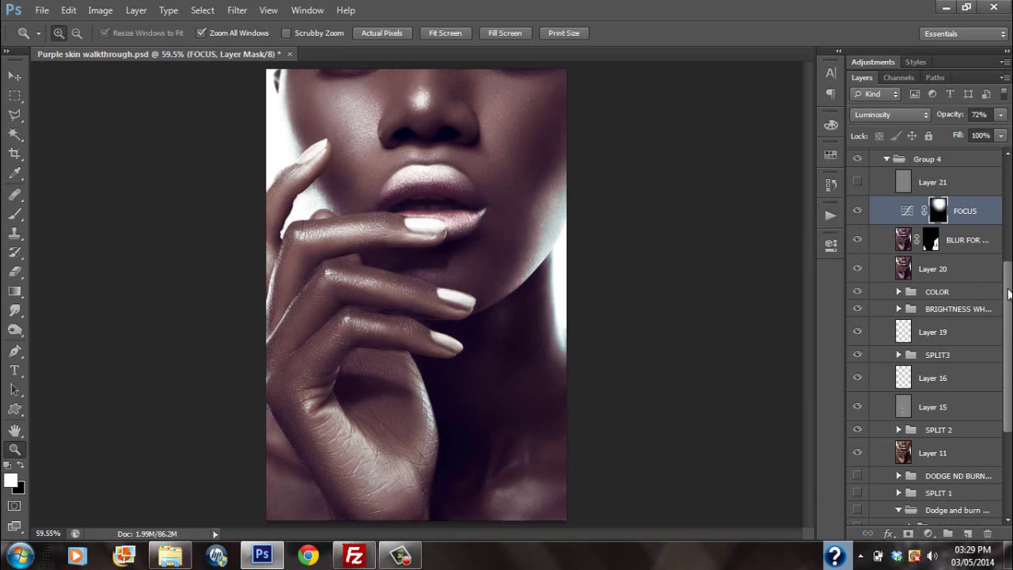
scroll(1008, 294, "up", 3)
left_click(858, 283)
left_click(858, 284)
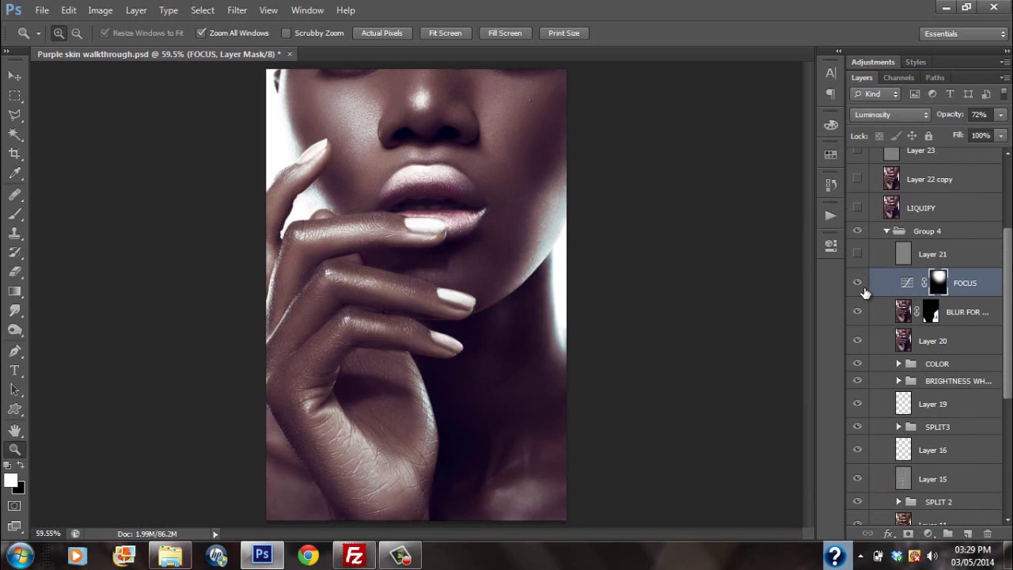
left_click(858, 283)
left_click(857, 283)
left_click(857, 284)
left_click(857, 283)
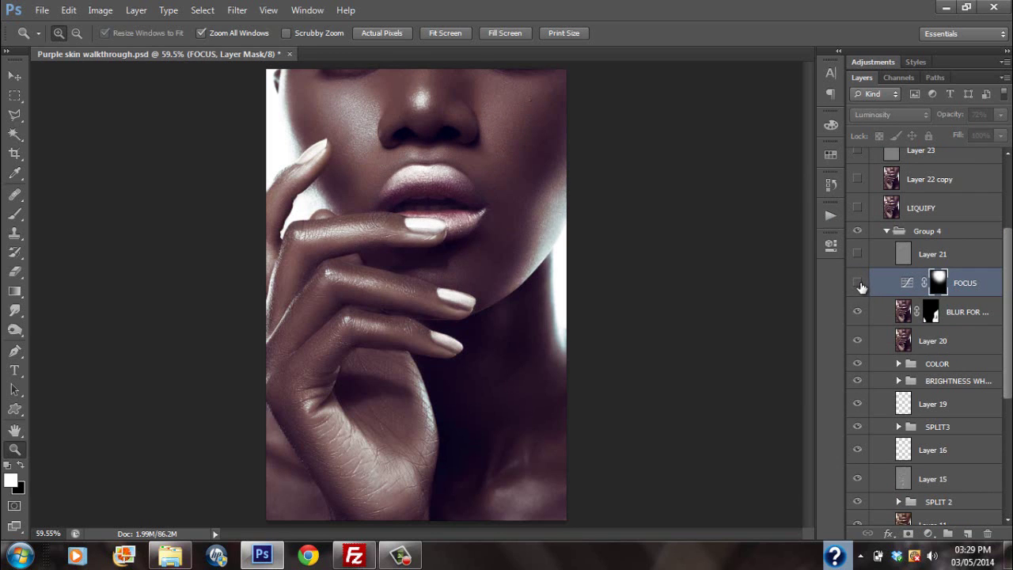
Paint on the FOCUS mask over the fingernail at the lips with a size 45 black brush, and compare the adjustment's effect.
left_click(414, 223)
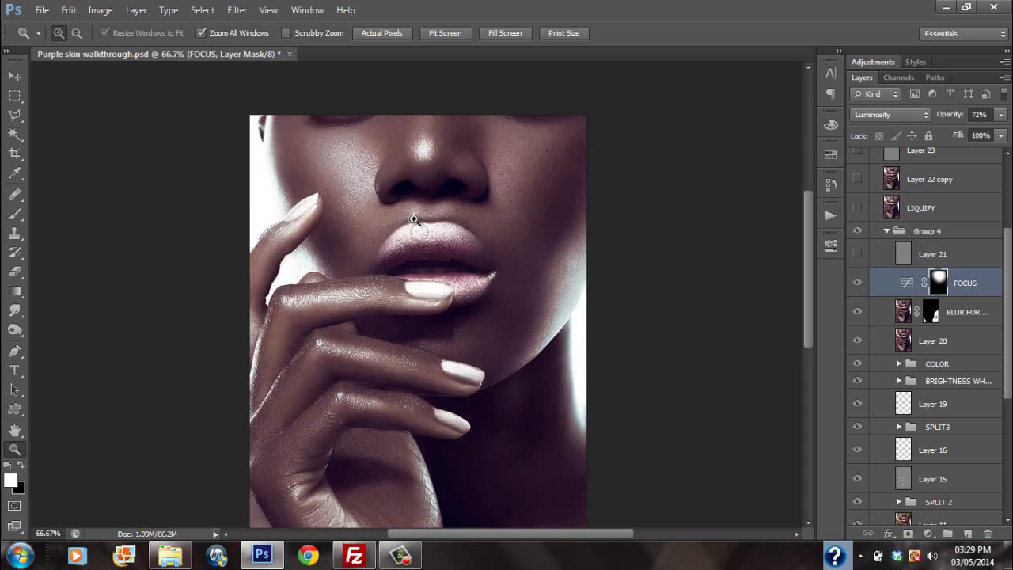
left_click(427, 294)
left_click(435, 294)
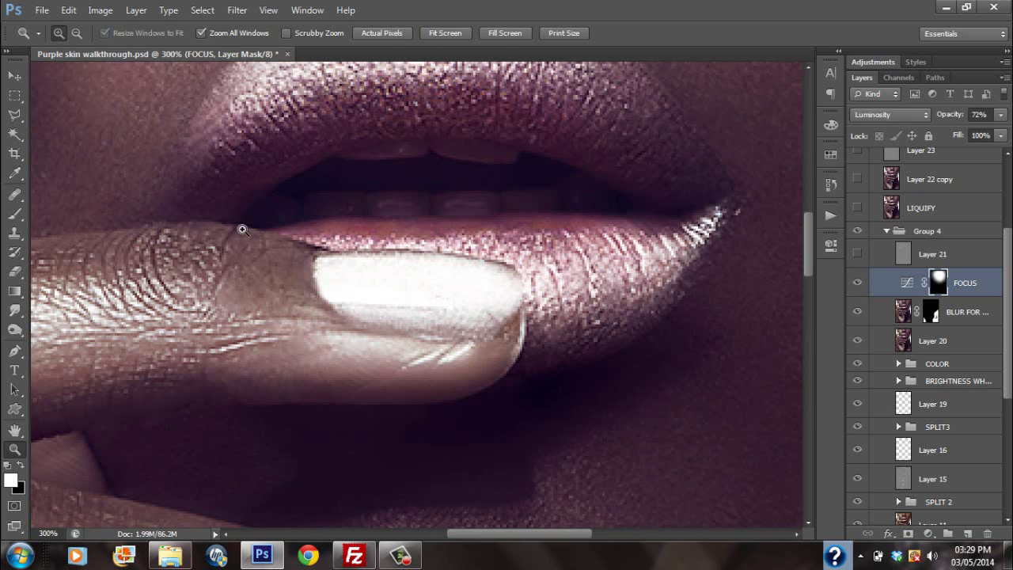
left_click(19, 214)
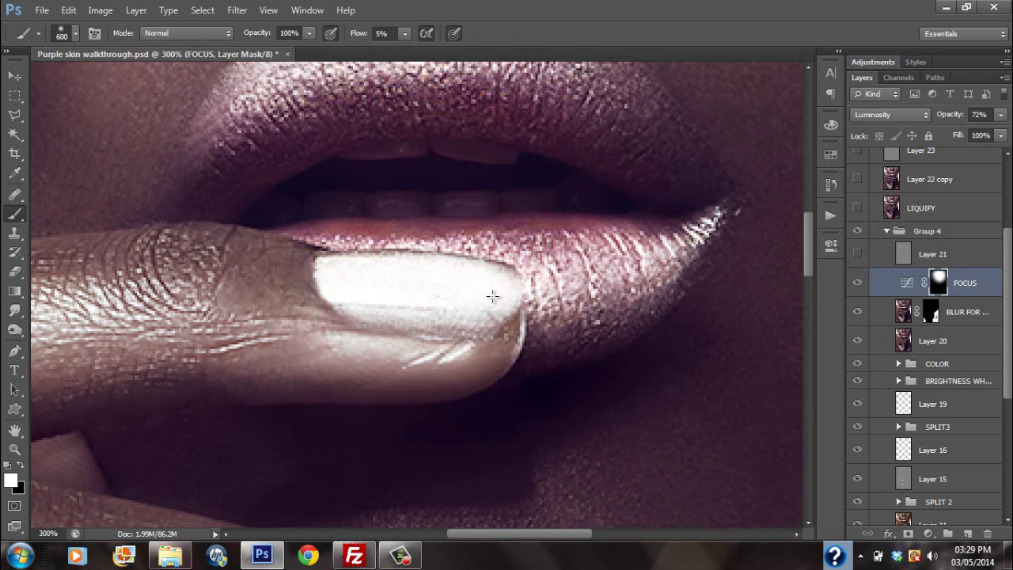
key("[")
key("[")
key("[")
key("[")
key("[")
key("[")
key("[")
key("[")
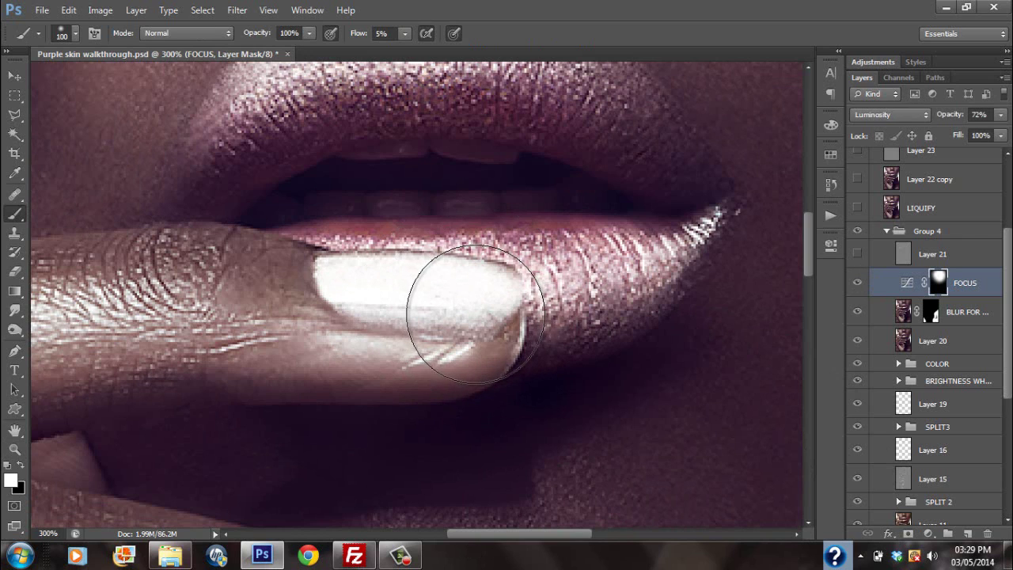
key("bracketleft")
key("bracketleft")
key("bracketleft")
key("x")
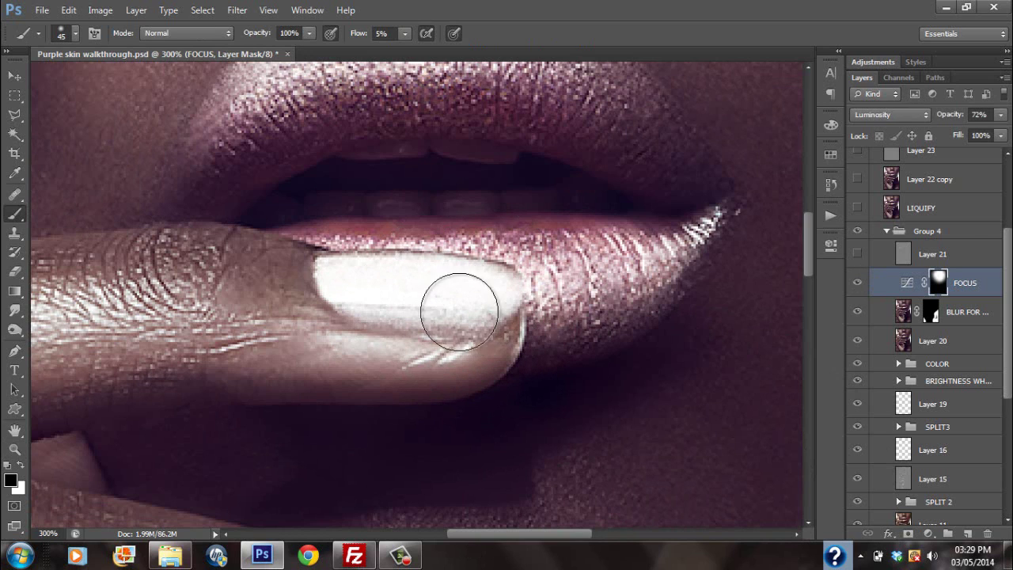
mouse_move(450, 307)
left_mouse_down()
mouse_move(478, 299)
mouse_move(379, 288)
mouse_move(323, 296)
mouse_move(454, 307)
mouse_move(379, 316)
mouse_move(378, 307)
mouse_move(449, 301)
left_mouse_up()
left_click(405, 33)
left_click(14, 448)
key("ctrl+0")
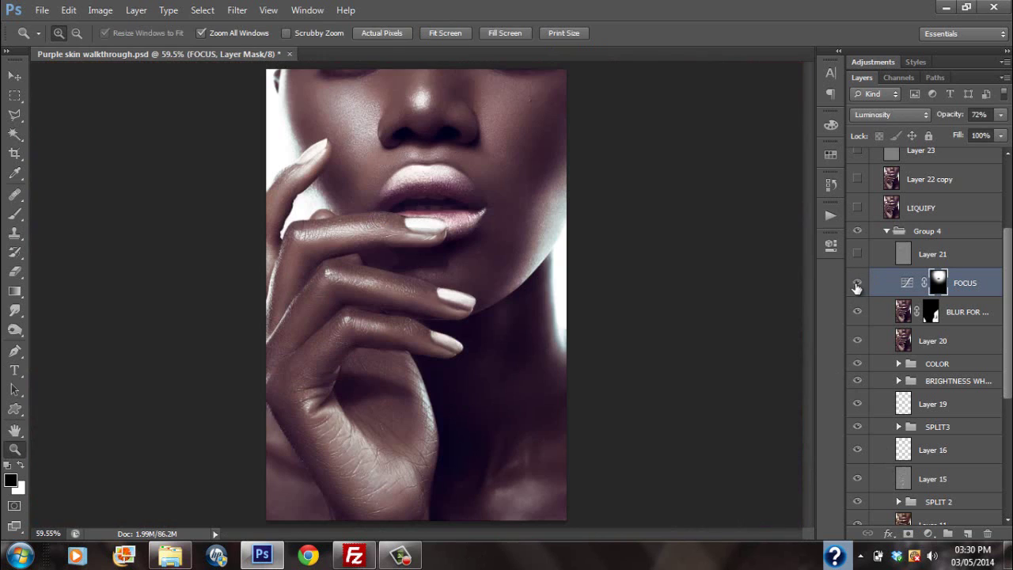
left_click(857, 285)
left_click(857, 283)
Show Layer 21 and compare the lips and cheek up close with and without it.
left_click(857, 253)
triple_click(477, 240)
left_click_drag(491, 246, 536, 229)
left_click_drag(364, 293, 473, 269)
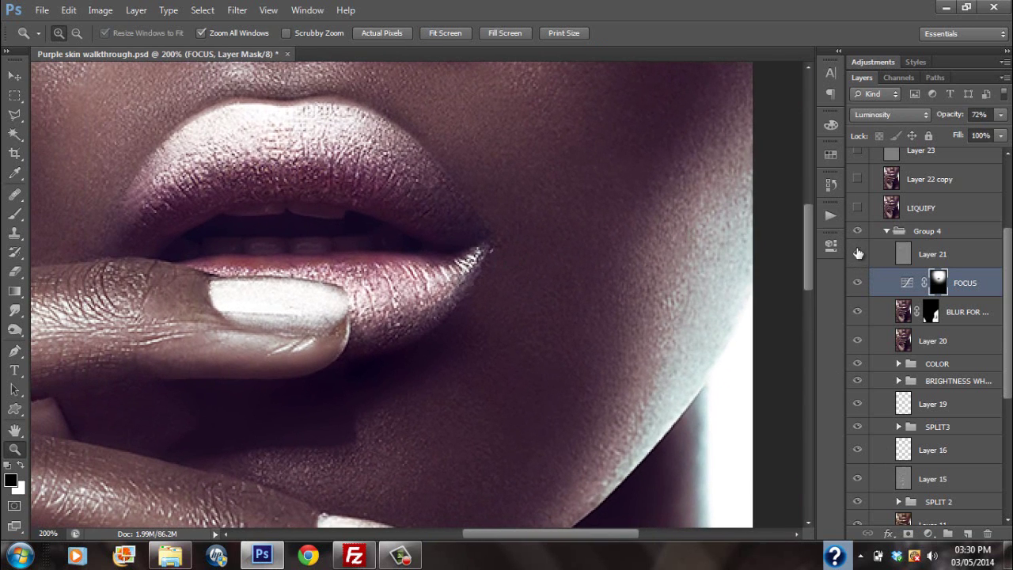
left_click(856, 255)
left_click(856, 257)
Collapse Group 4, show the LIQUIFY layer and compare the whole portrait with and without it.
left_click(886, 230)
left_click(856, 352)
left_click(440, 35)
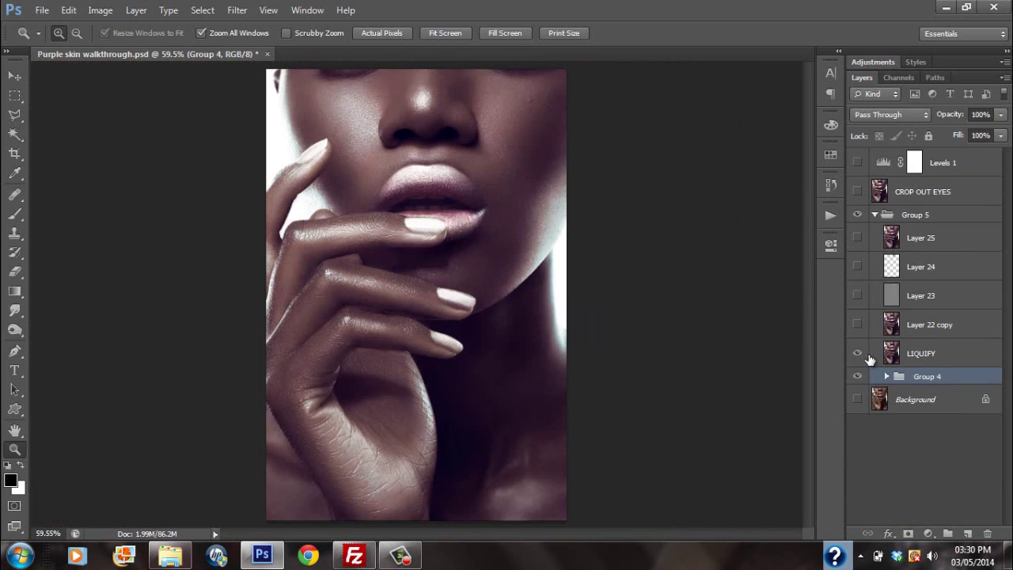
left_click(857, 354)
left_click(858, 353)
left_click(858, 354)
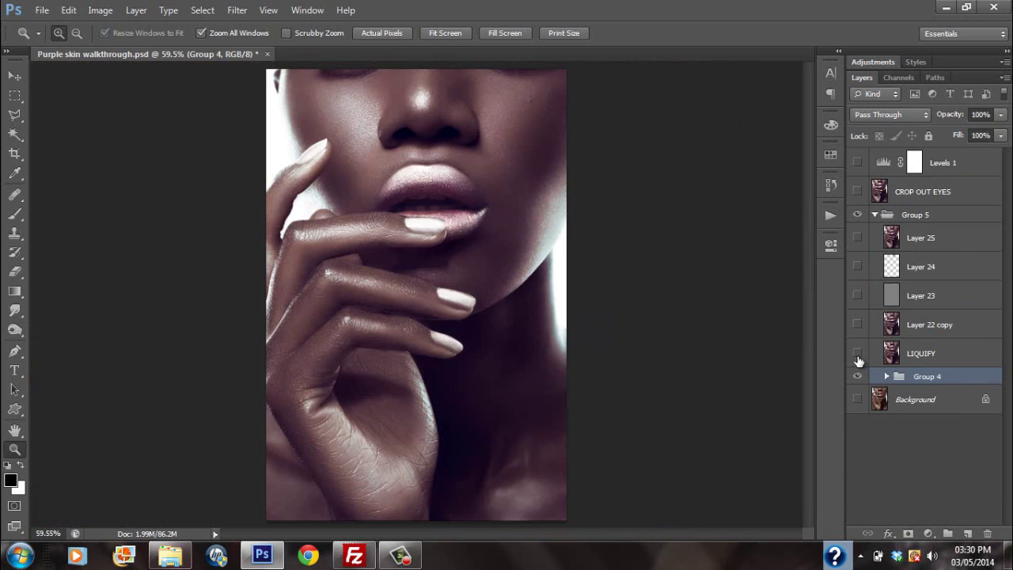
Inspect the fingers, hand and face at closer zoom levels, comparing them with and without the LIQUIFY layer.
left_click(289, 223)
left_click(289, 223)
left_click_drag(581, 296, 380, 185)
left_click_drag(413, 320, 398, 315)
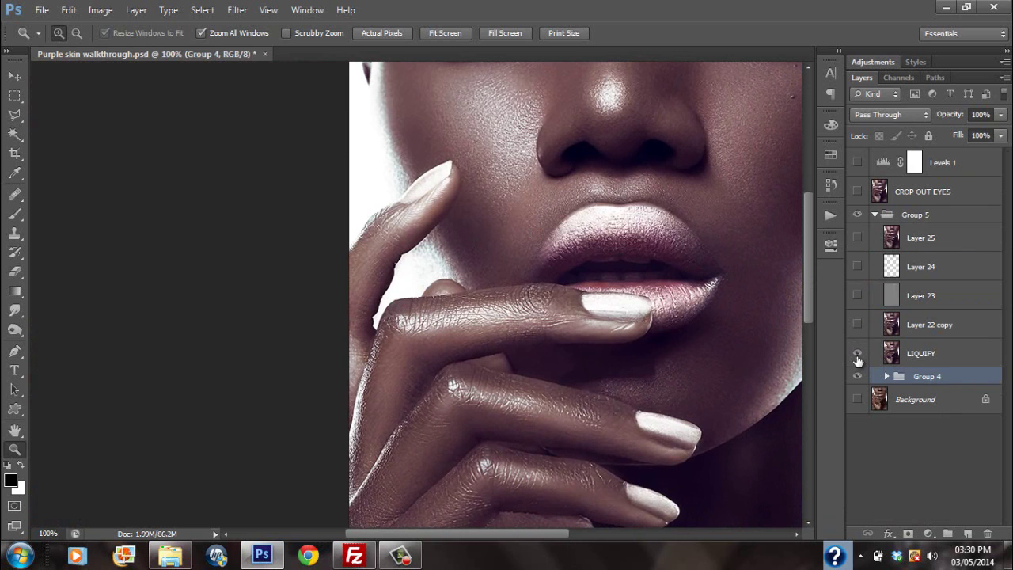
left_click(857, 356)
left_click_drag(715, 312, 497, 282)
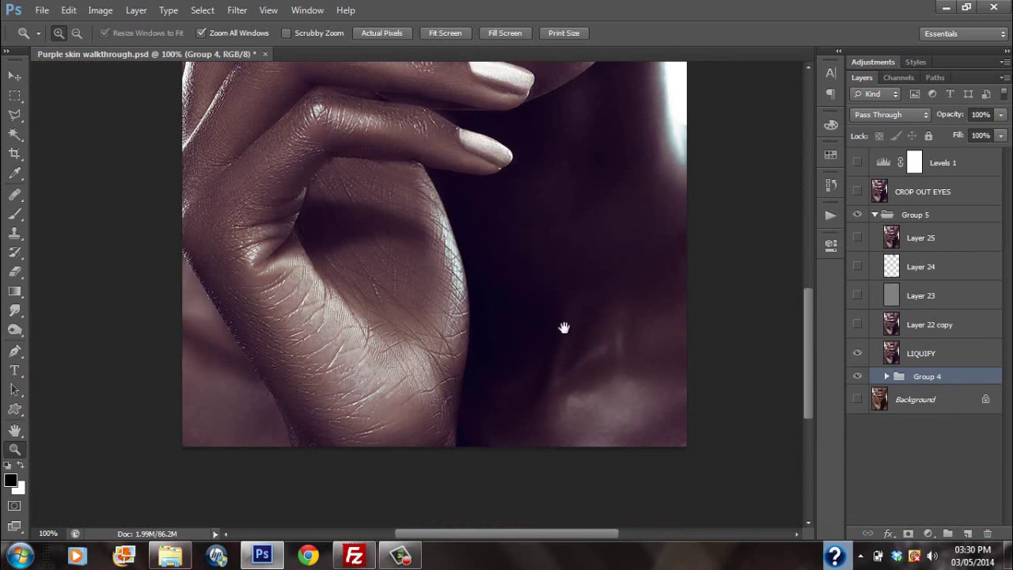
left_click_drag(583, 175, 573, 363)
left_click(573, 363, "alt")
left_click_drag(578, 258, 589, 389)
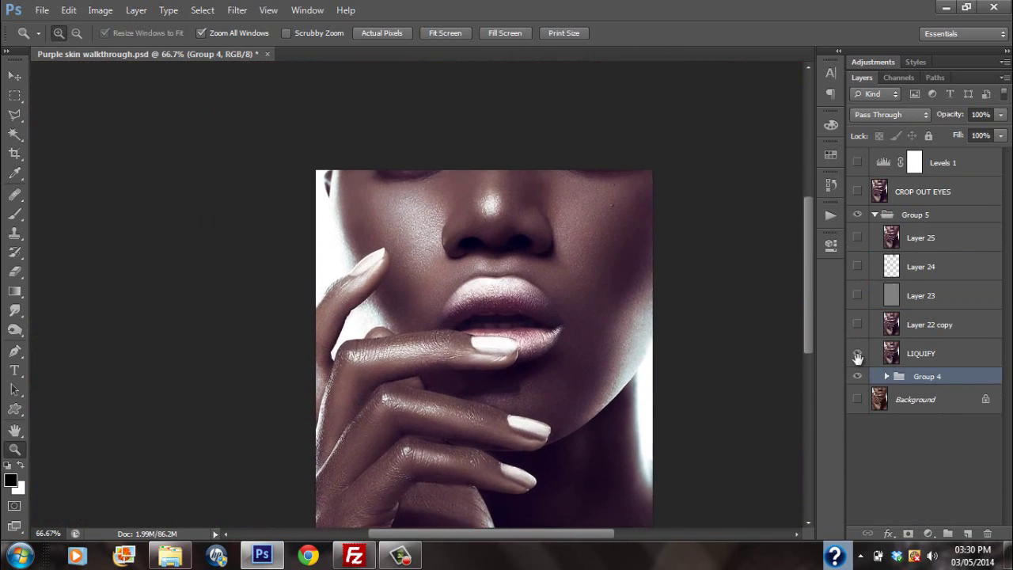
left_click_drag(592, 339, 558, 190)
left_click(551, 292, "alt")
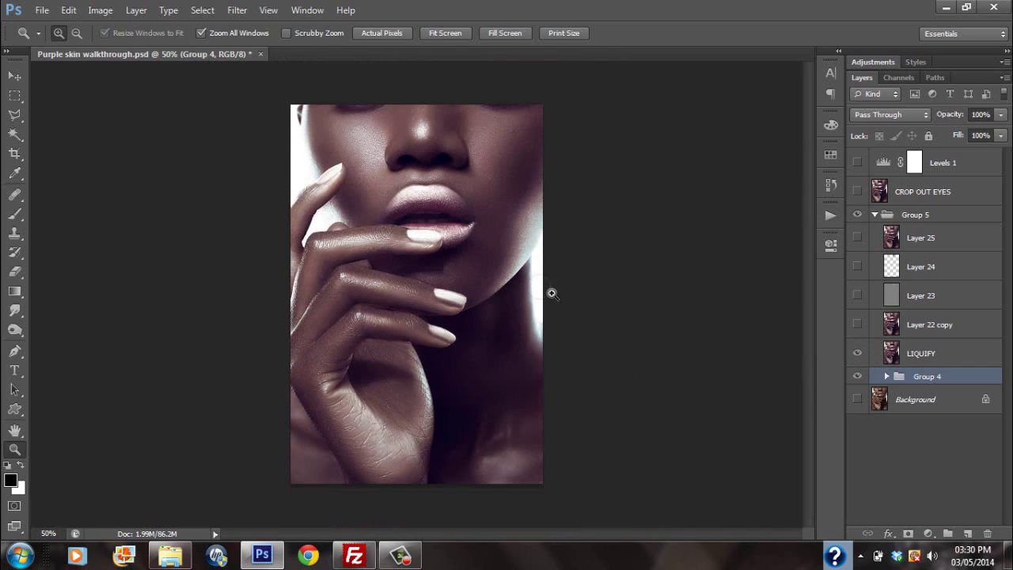
Show Layer 22 copy, Layer 23, Layer 24 and Layer 25 in Group 5, comparing the effect of Layer 23.
left_click(859, 328)
left_click(857, 295)
left_click(857, 297)
left_click(857, 296)
left_click(859, 266)
left_click(858, 236)
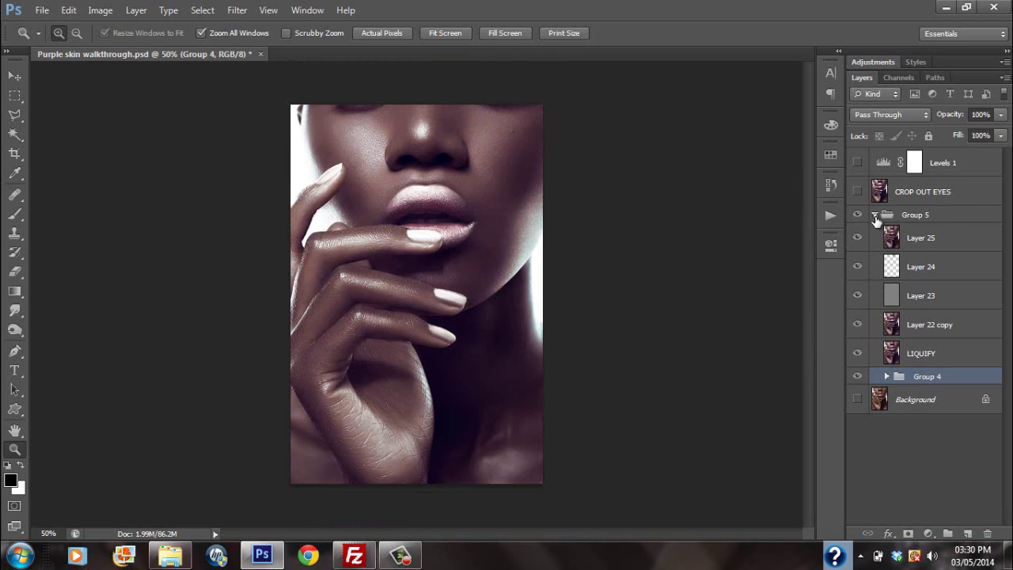
Collapse Group 5, show the Background layer and compare the portrait with and without the whole group.
left_click(874, 215)
left_click(857, 214)
left_click(857, 215)
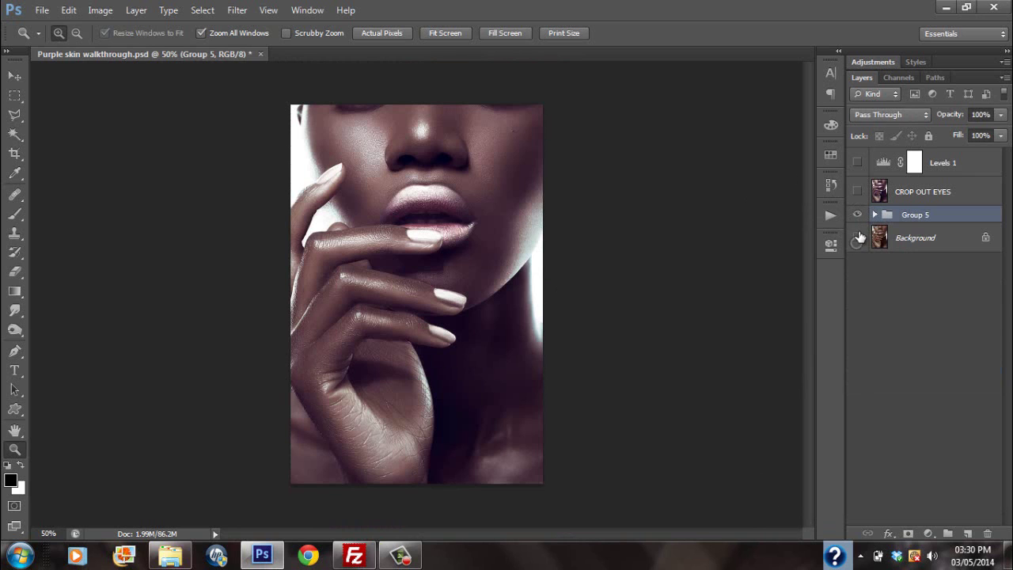
left_click(857, 238)
left_click(856, 215)
left_click(858, 215)
left_click(858, 216)
left_click(857, 215)
left_click(875, 215)
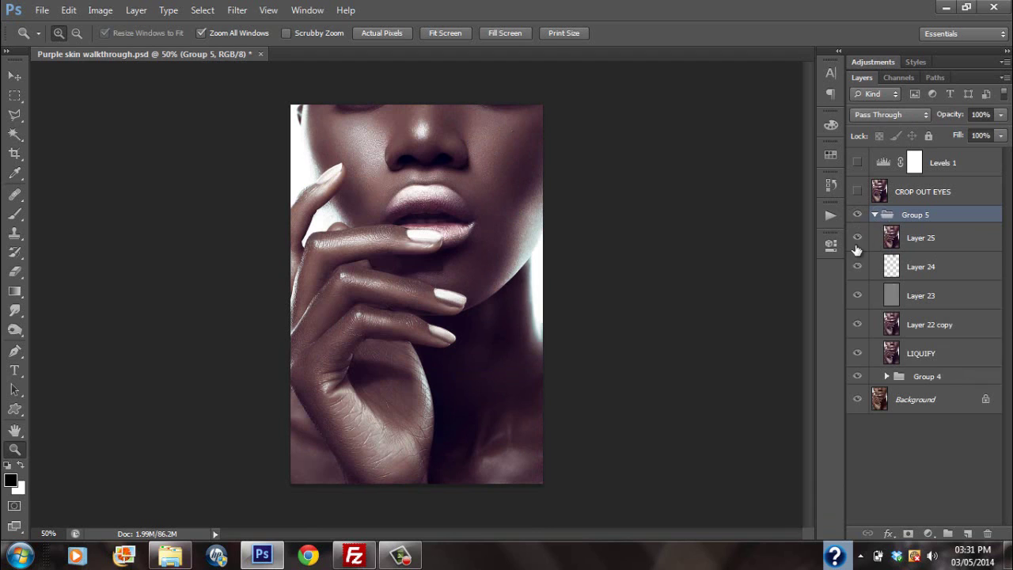
left_click(874, 215)
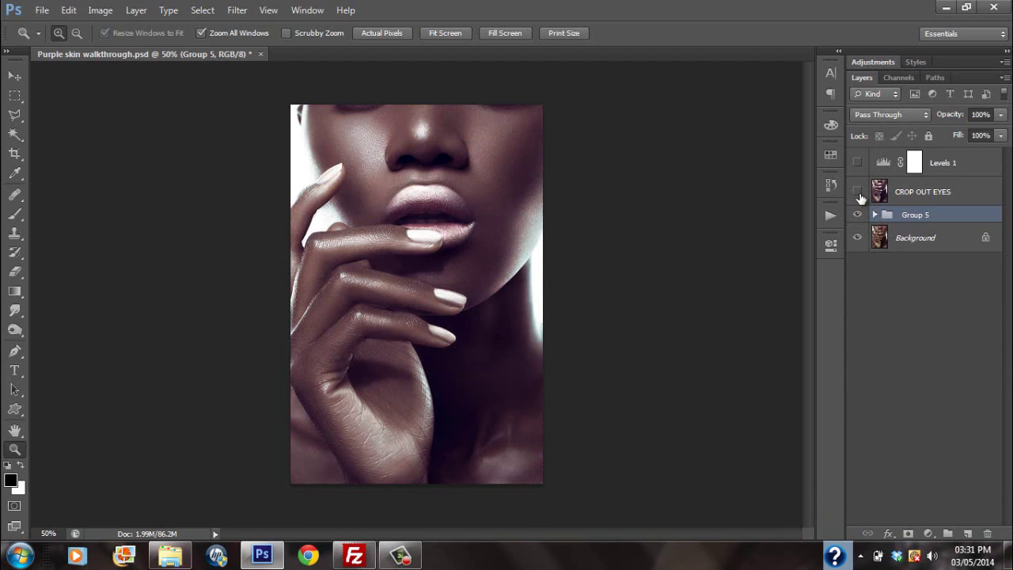
Show the CROP OUT EYES layer, then select Levels 1 and preview the image with and without that adjustment.
left_click(857, 193)
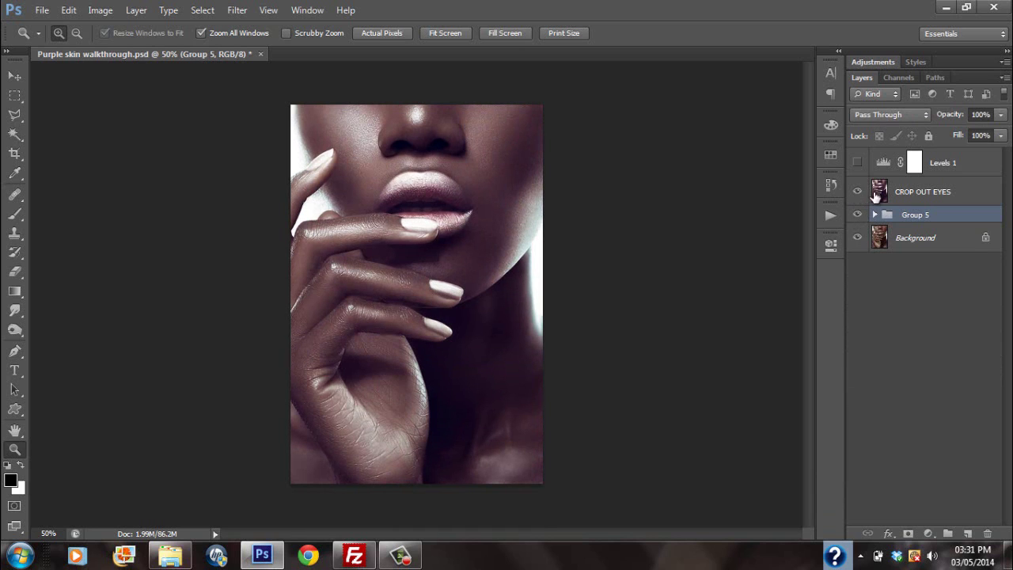
left_click(862, 165)
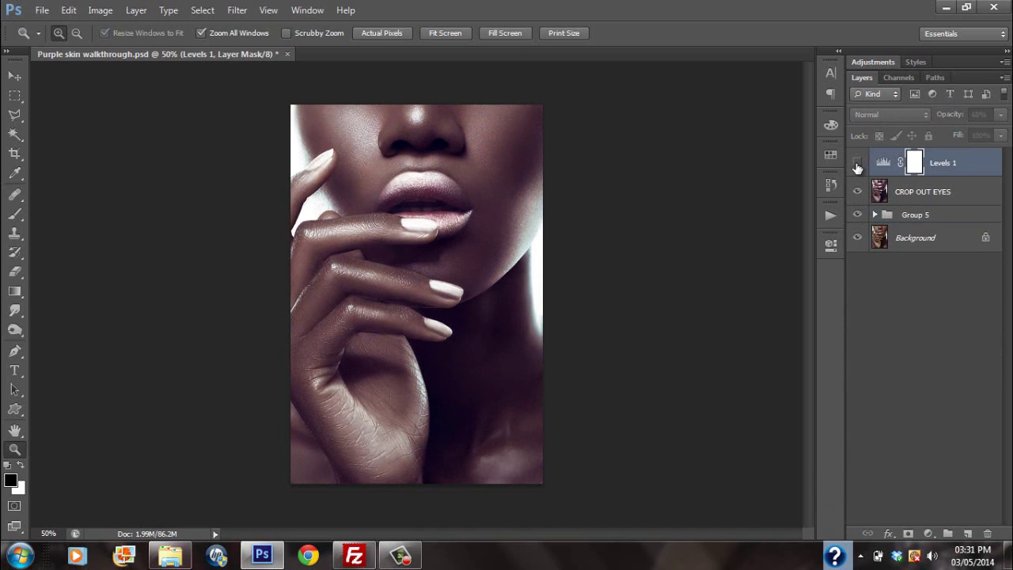
left_click(857, 165)
left_click(857, 164)
Fit the whole portrait to the screen and compare the framing with and without the CROP OUT EYES layer.
left_click(435, 247)
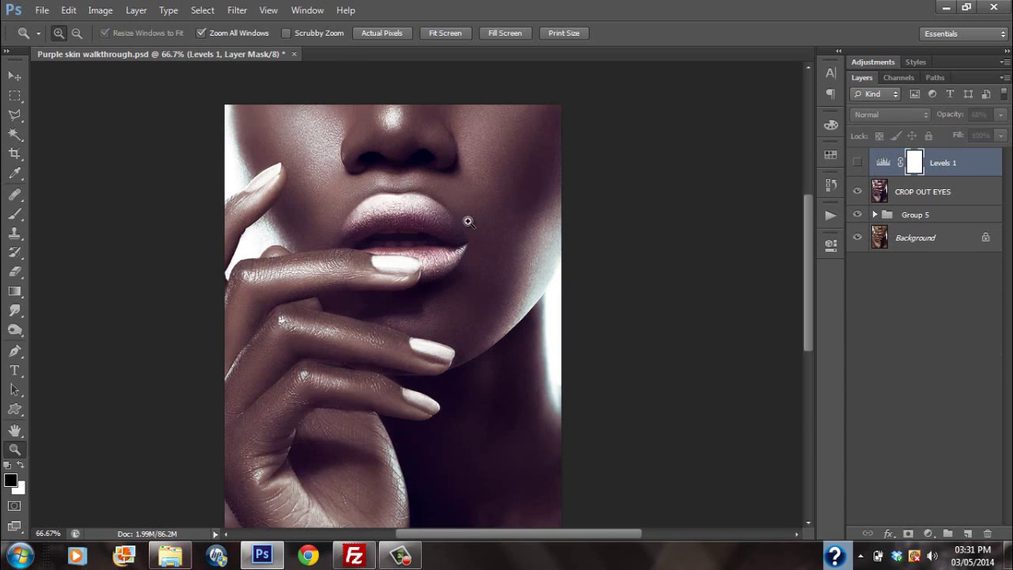
left_click(444, 33)
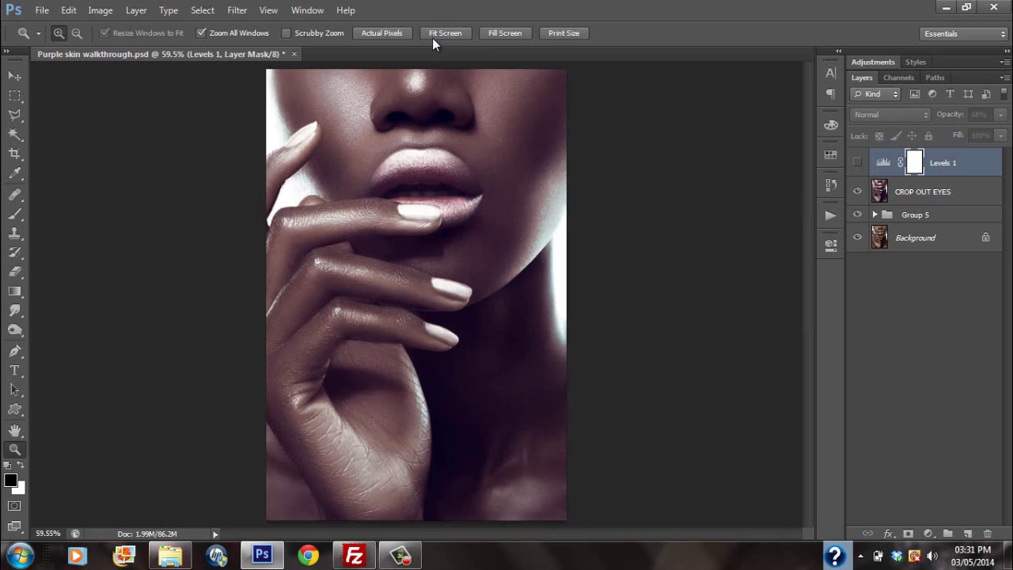
left_click(855, 193)
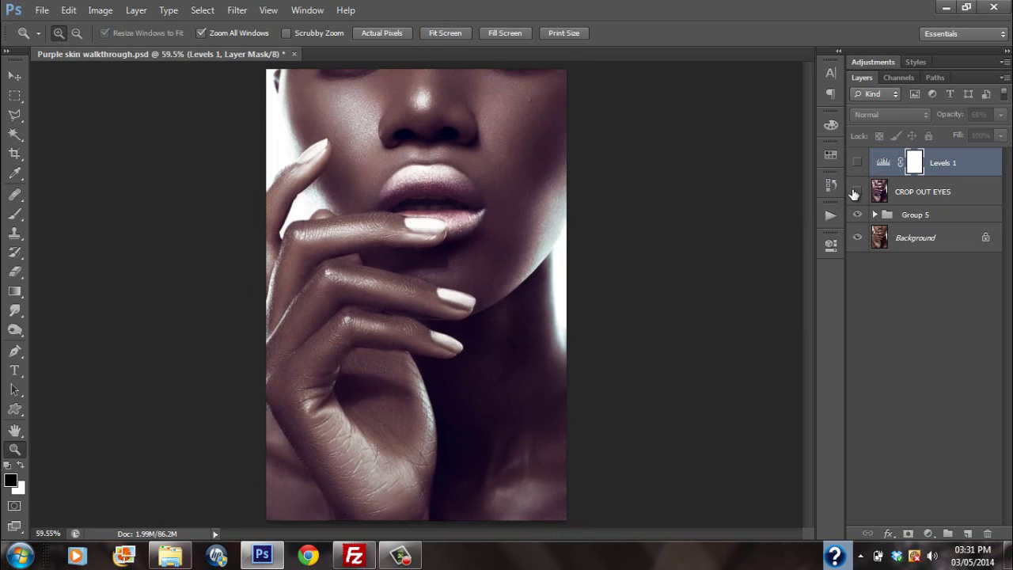
left_click(858, 191)
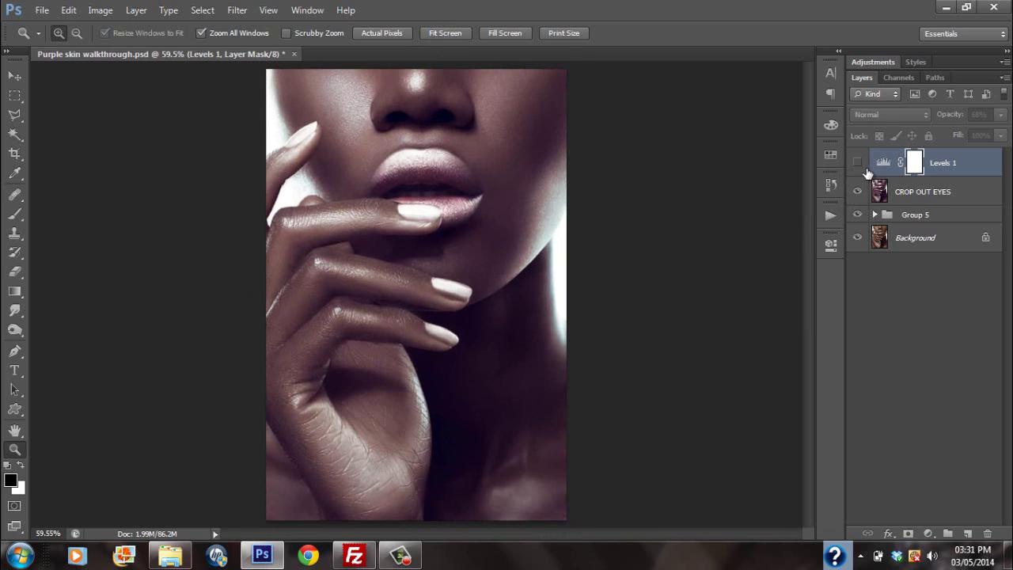
Hide Group 5, select the CROP OUT EYES layer and compare the finished retouch against the original Background, leaving the retouch shown.
left_click(857, 213)
left_click(858, 191)
left_click(859, 192)
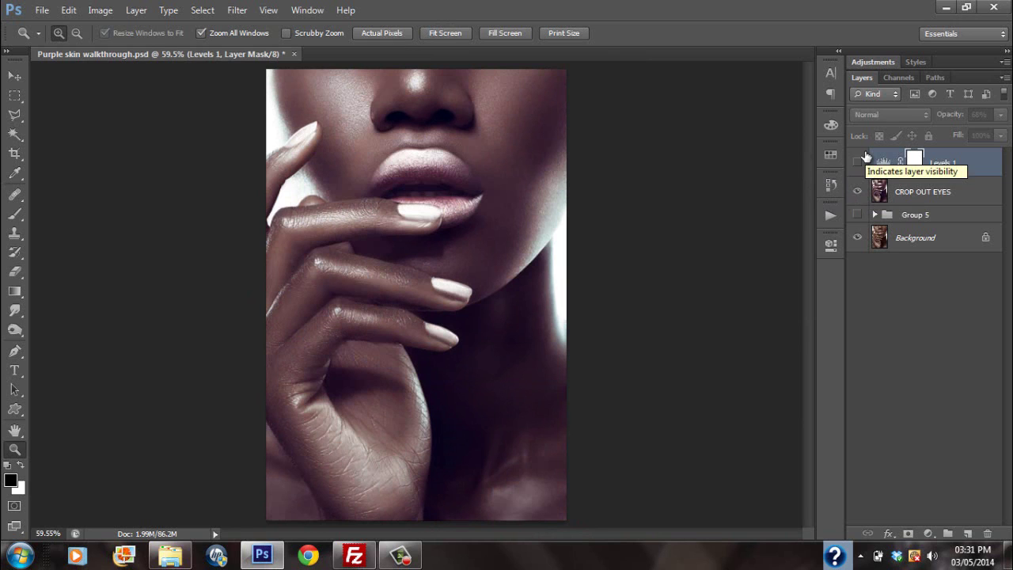
left_click(860, 193)
left_click(871, 194)
left_click(858, 194)
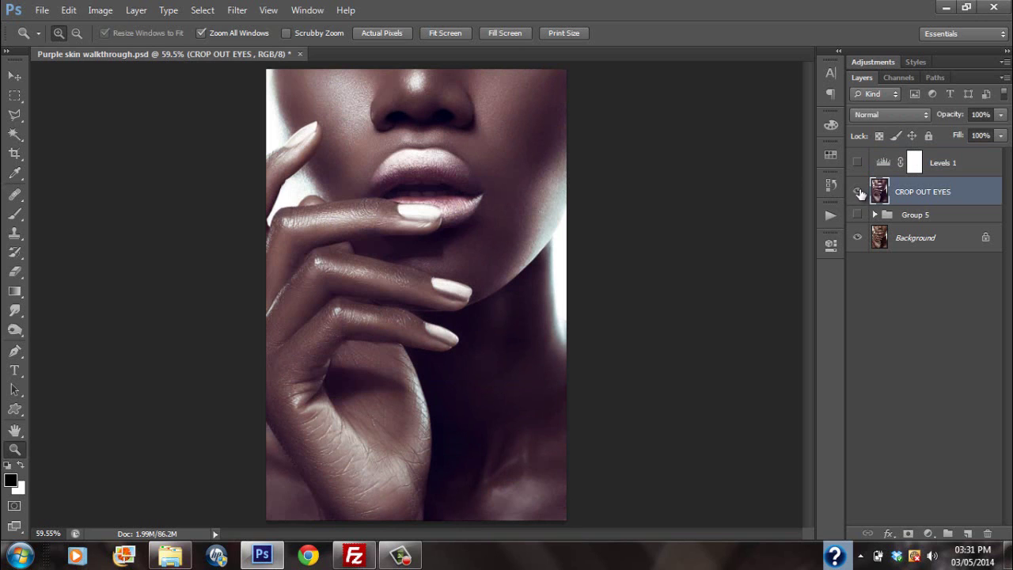
left_click(859, 193)
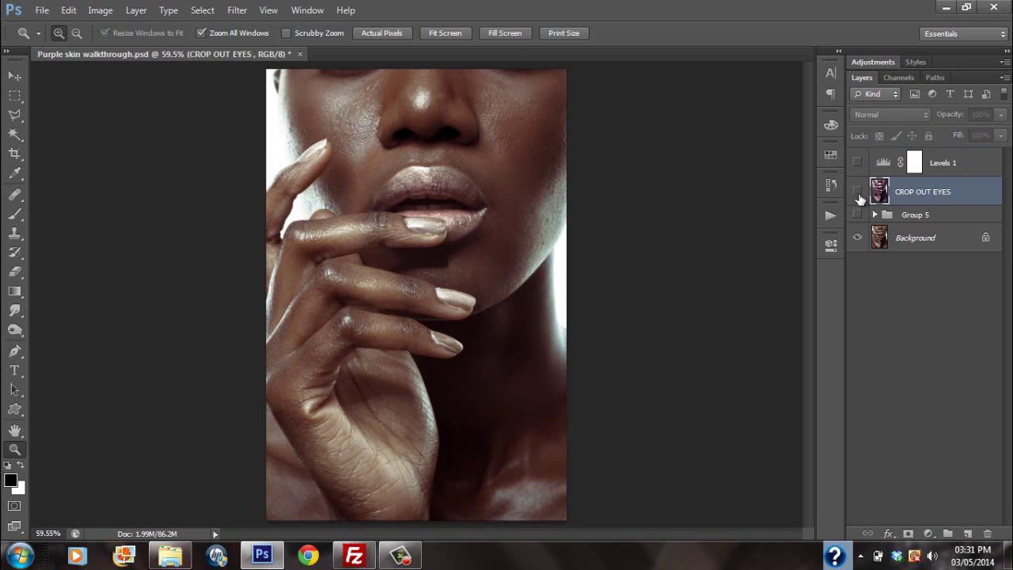
left_click(858, 193)
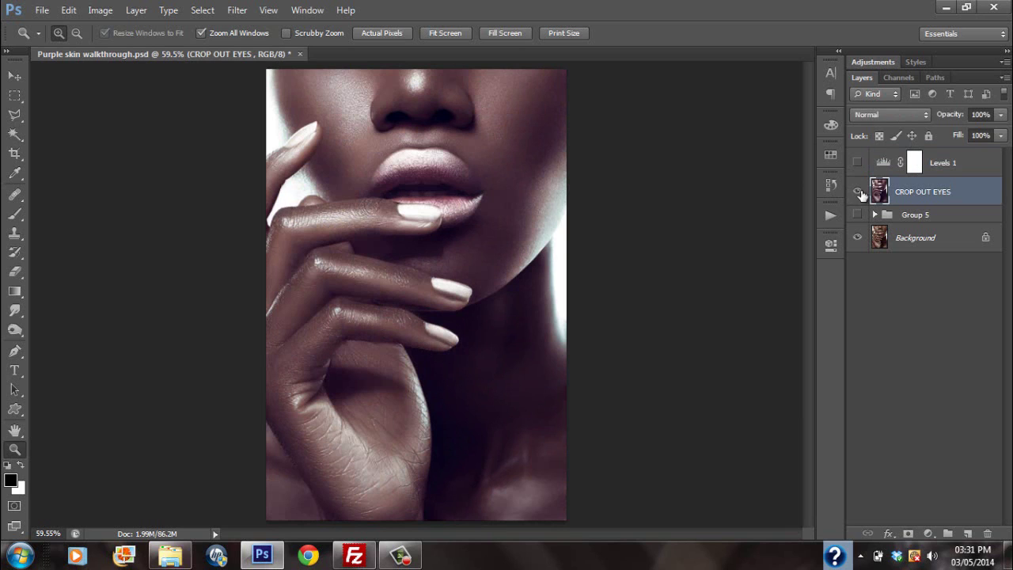
left_click(858, 192)
left_click(856, 192)
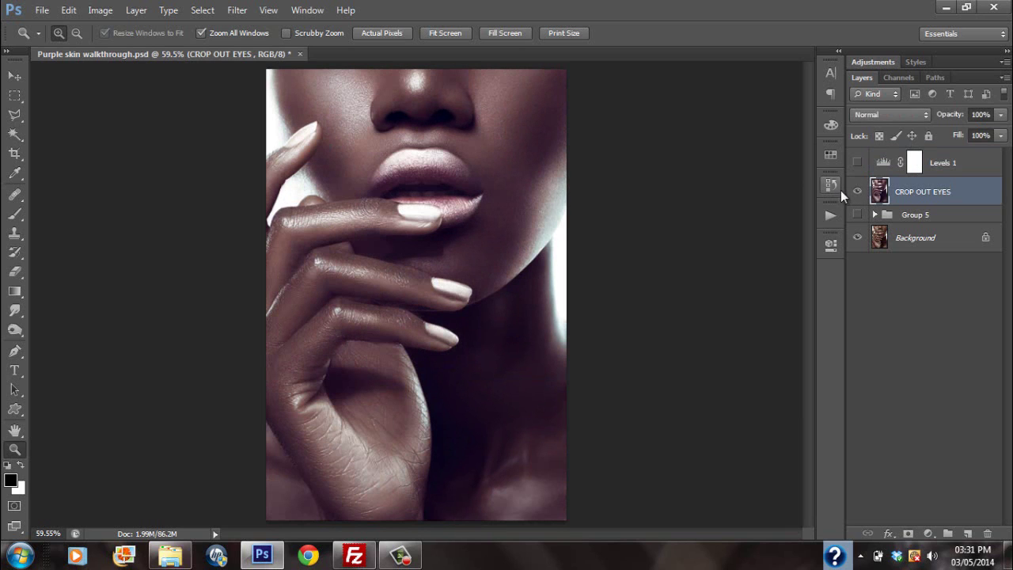